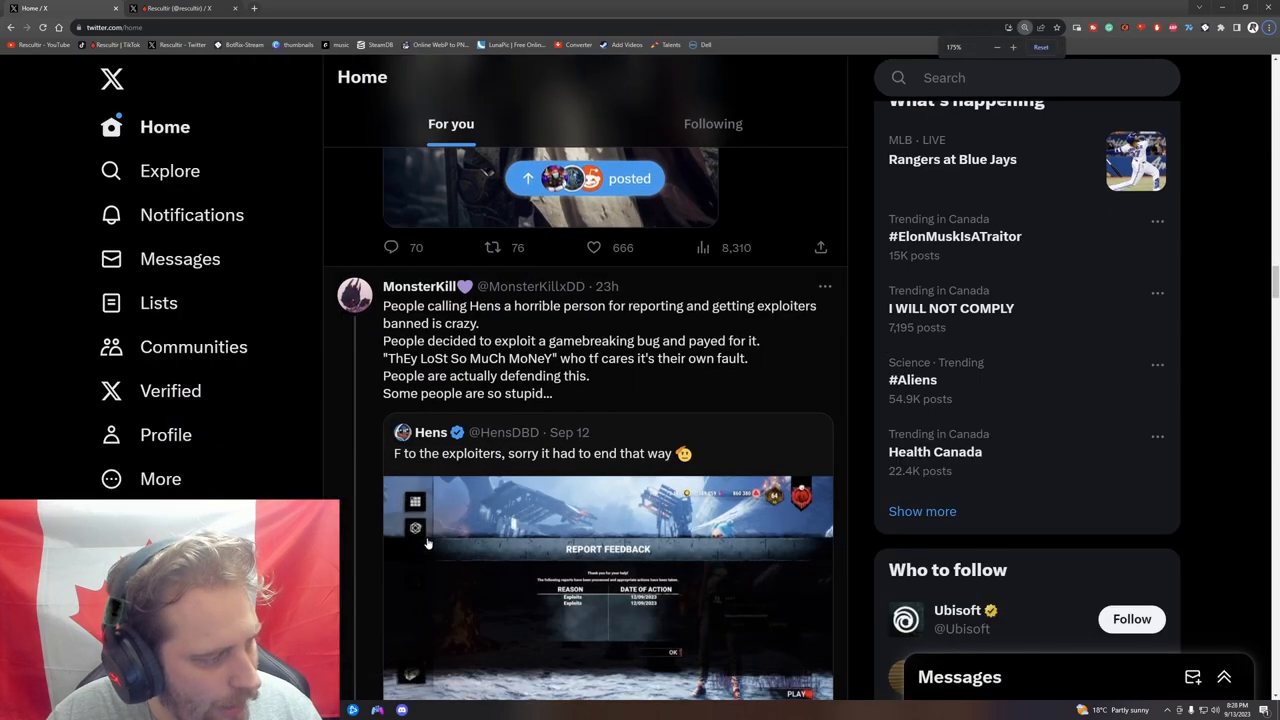
{"action": "scroll", "coordinate": [427, 543], "scroll_direction": "down", "scroll_amount": 1}
{"action": "scroll", "coordinate": [427, 543], "scroll_direction": "down", "scroll_amount": 1}
{"action": "scroll", "coordinate": [427, 543], "scroll_direction": "up", "scroll_amount": 1}
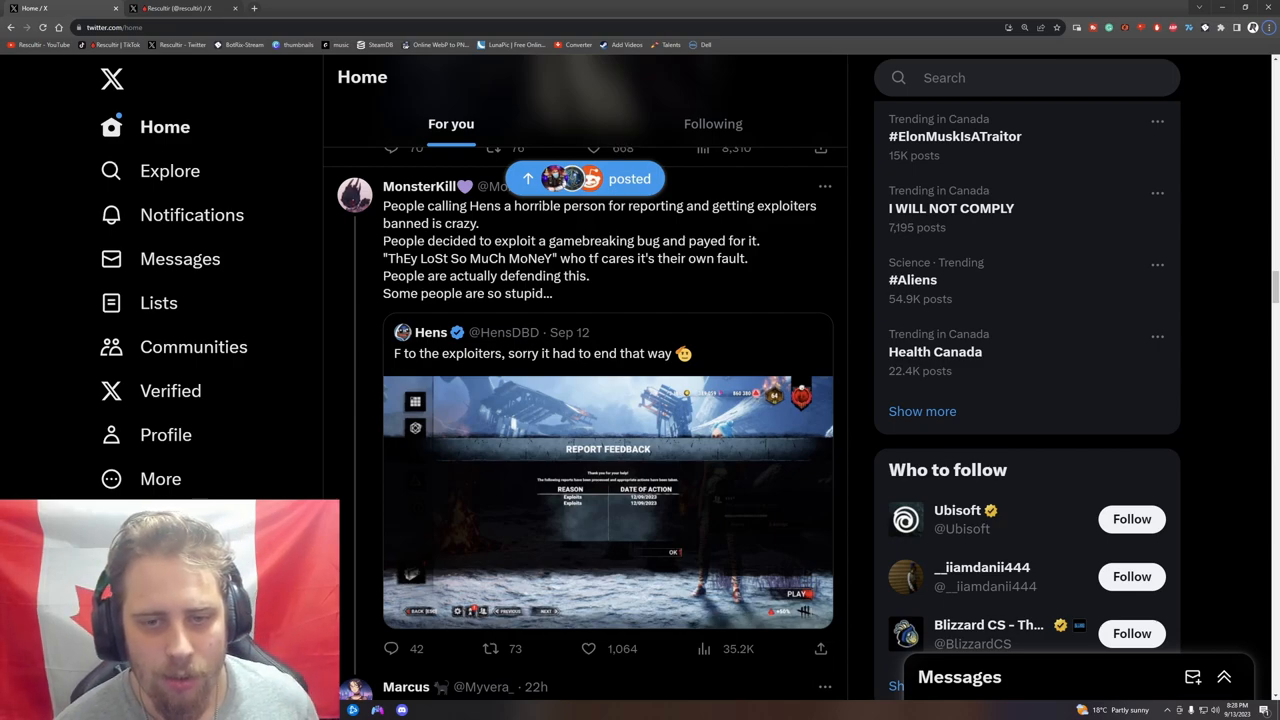
{"action": "scroll", "coordinate": [585, 400], "scroll_direction": "down", "scroll_amount": 1}
{"action": "scroll", "coordinate": [585, 400], "scroll_direction": "up", "scroll_amount": 1}
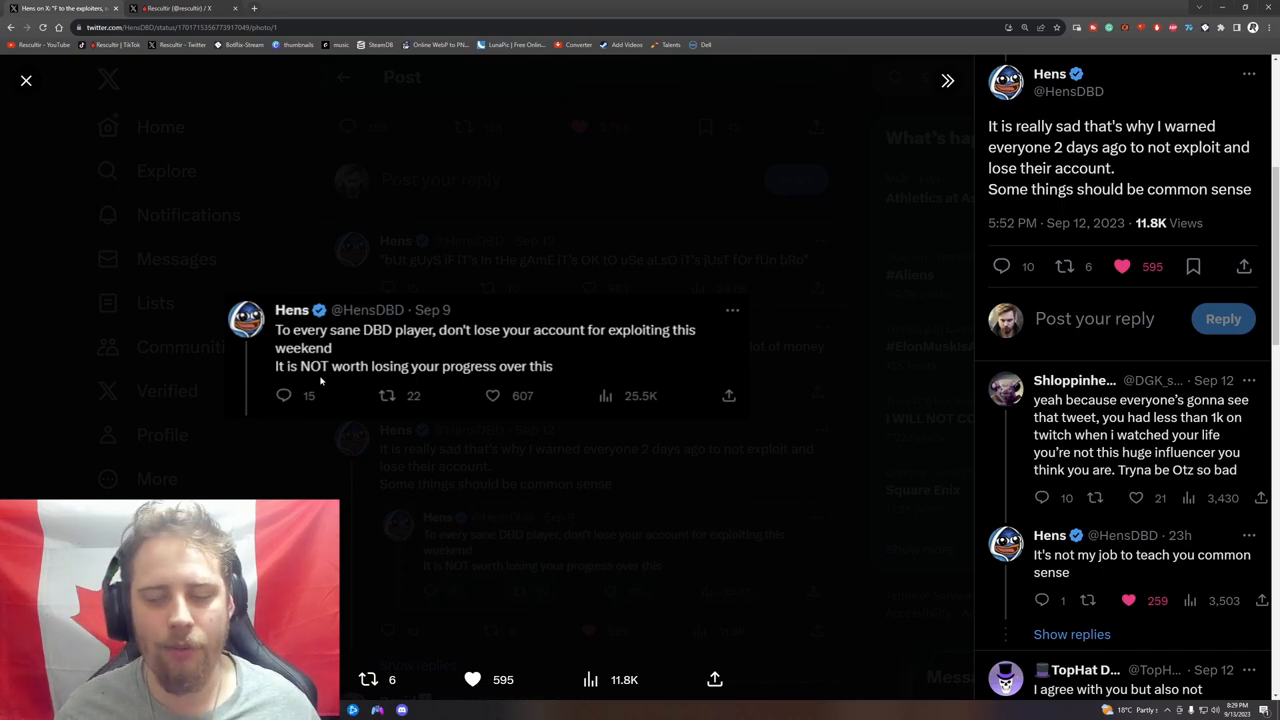
Dismiss the photo overlay to read Hens's 'F to the exploiters' post and its replies
{"action": "key", "text": "Escape"}
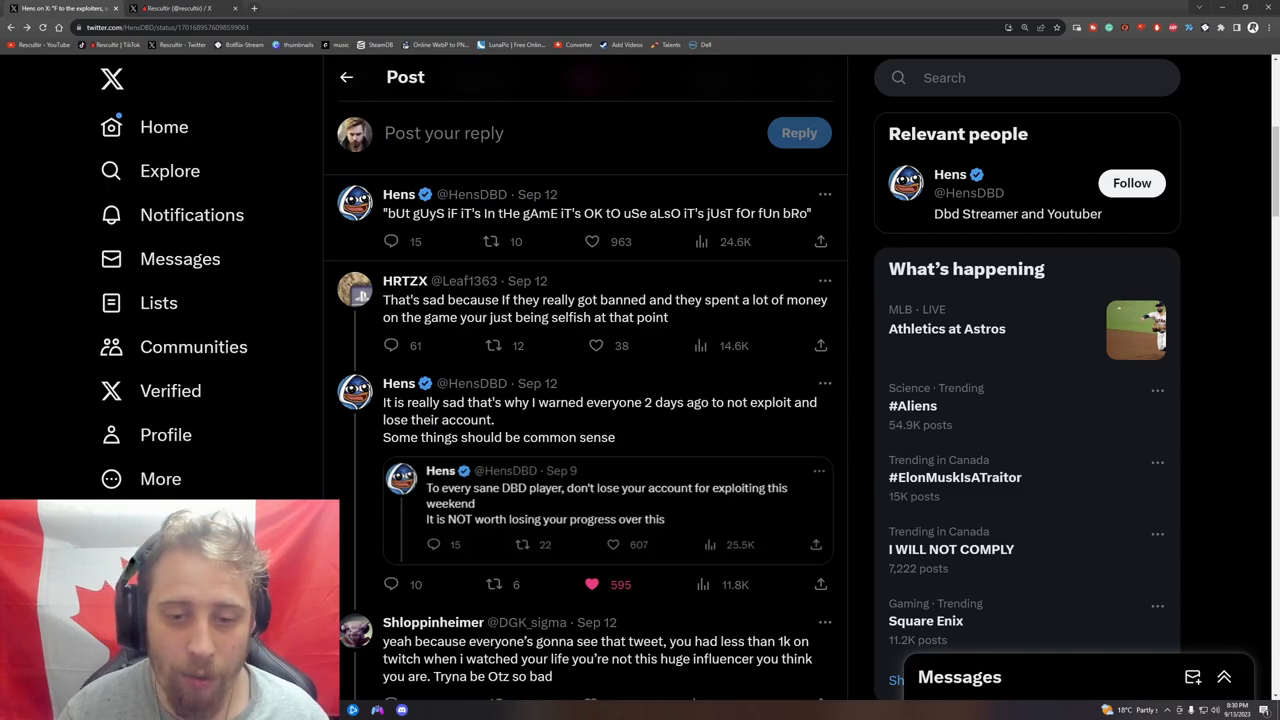
{"action": "scroll", "coordinate": [585, 400], "scroll_direction": "up", "scroll_amount": 3}
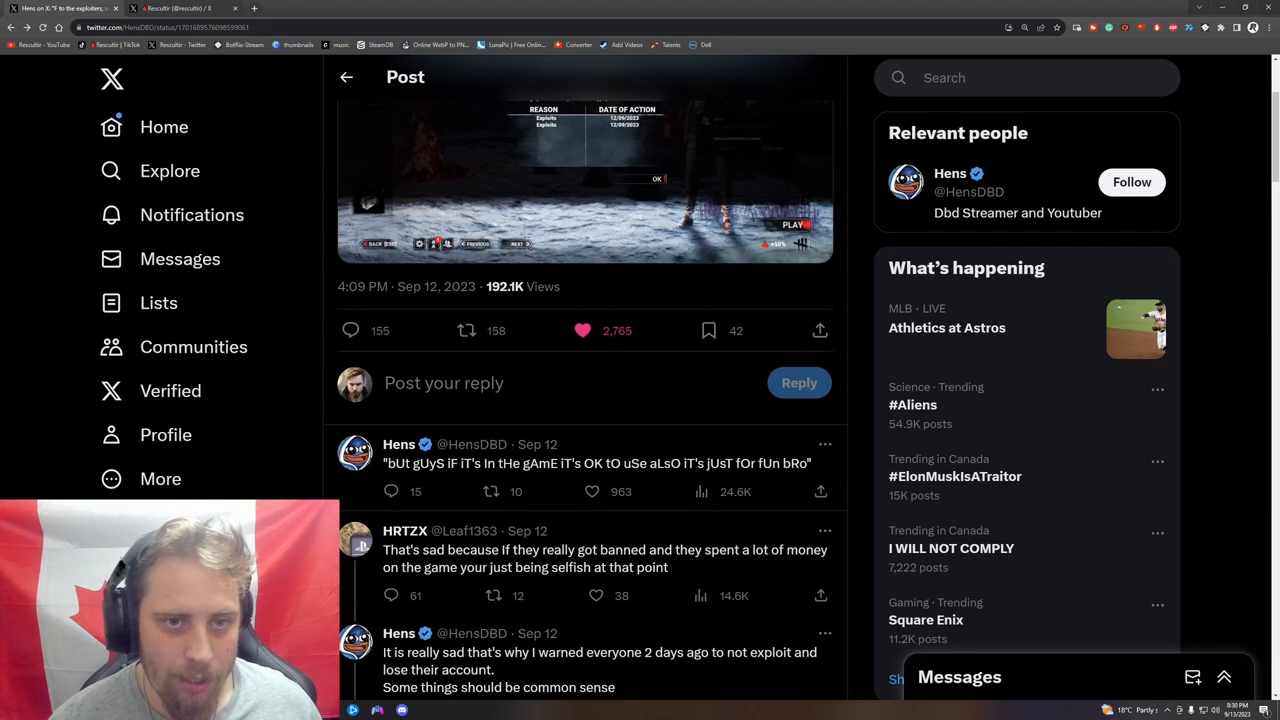
{"action": "scroll", "coordinate": [585, 400], "scroll_direction": "down", "scroll_amount": 2}
{"action": "scroll", "coordinate": [585, 380], "scroll_direction": "up", "scroll_amount": 3}
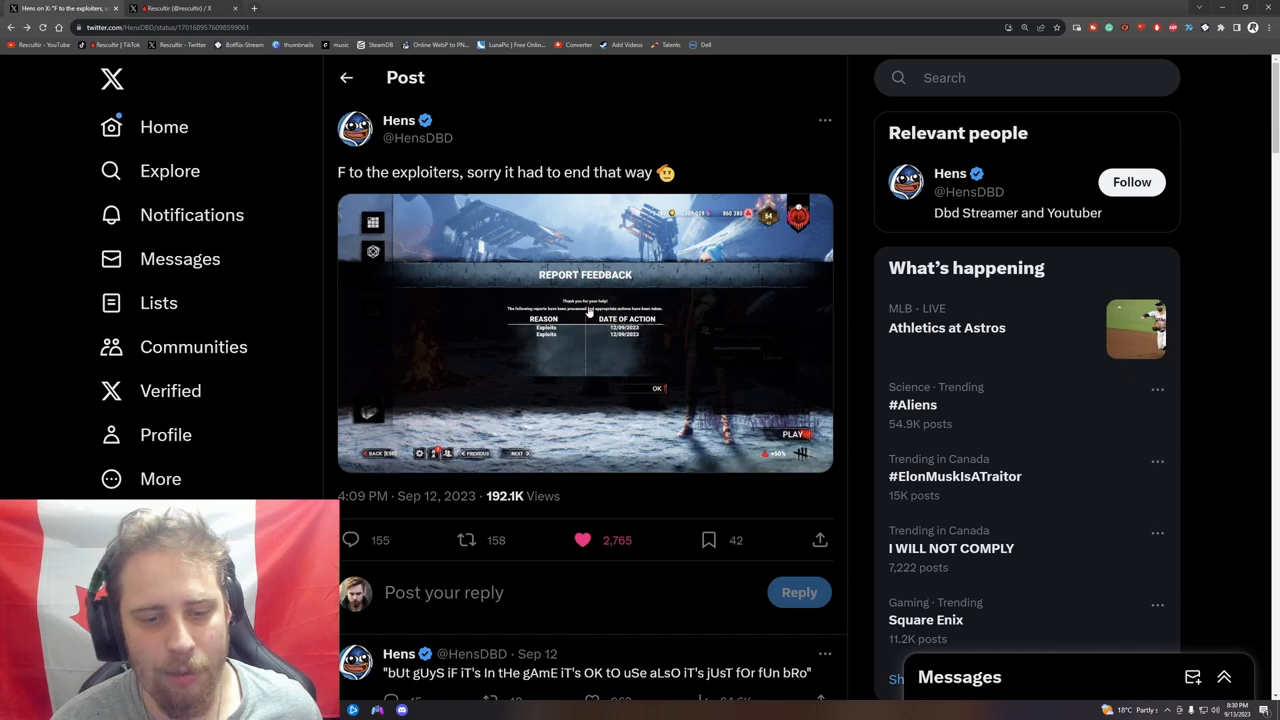
{"action": "scroll", "coordinate": [546, 355], "scroll_direction": "down", "scroll_amount": 2}
{"action": "scroll", "coordinate": [546, 355], "scroll_direction": "down", "scroll_amount": 1}
{"action": "scroll", "coordinate": [561, 393], "scroll_direction": "down", "scroll_amount": 1}
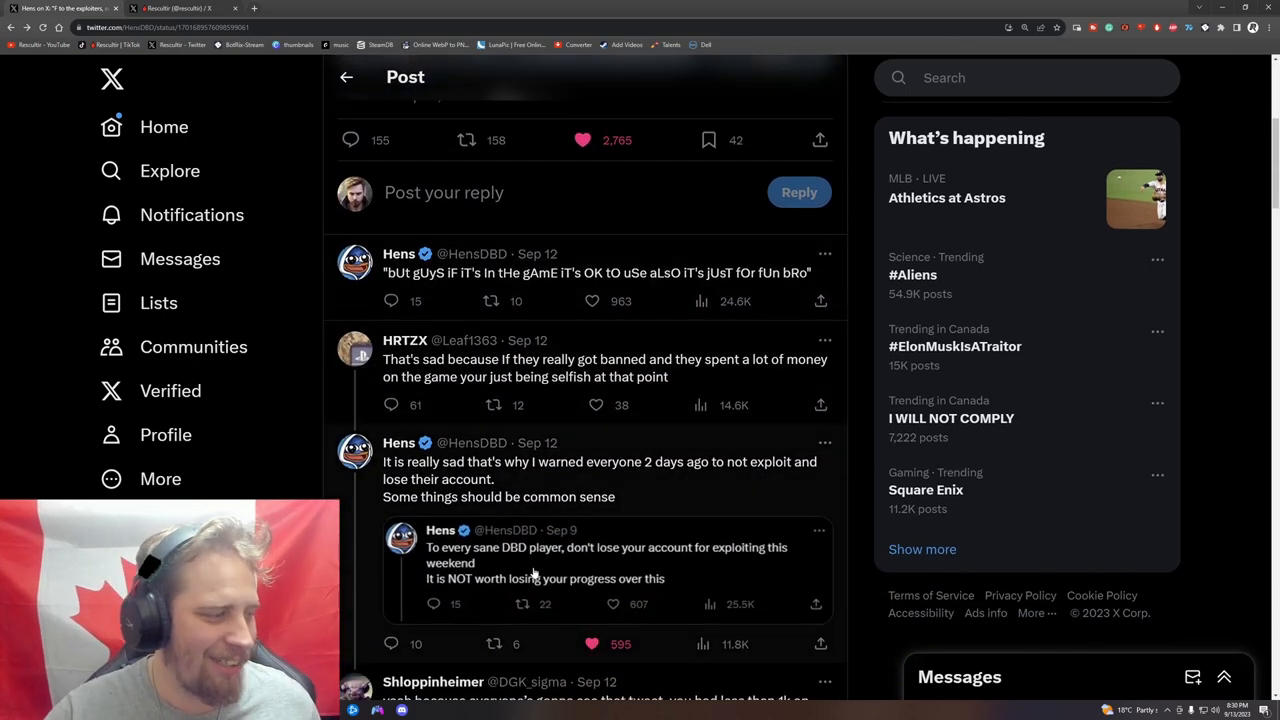
{"action": "scroll", "coordinate": [533, 572], "scroll_direction": "up", "scroll_amount": 1}
{"action": "scroll", "coordinate": [533, 572], "scroll_direction": "up", "scroll_amount": 3}
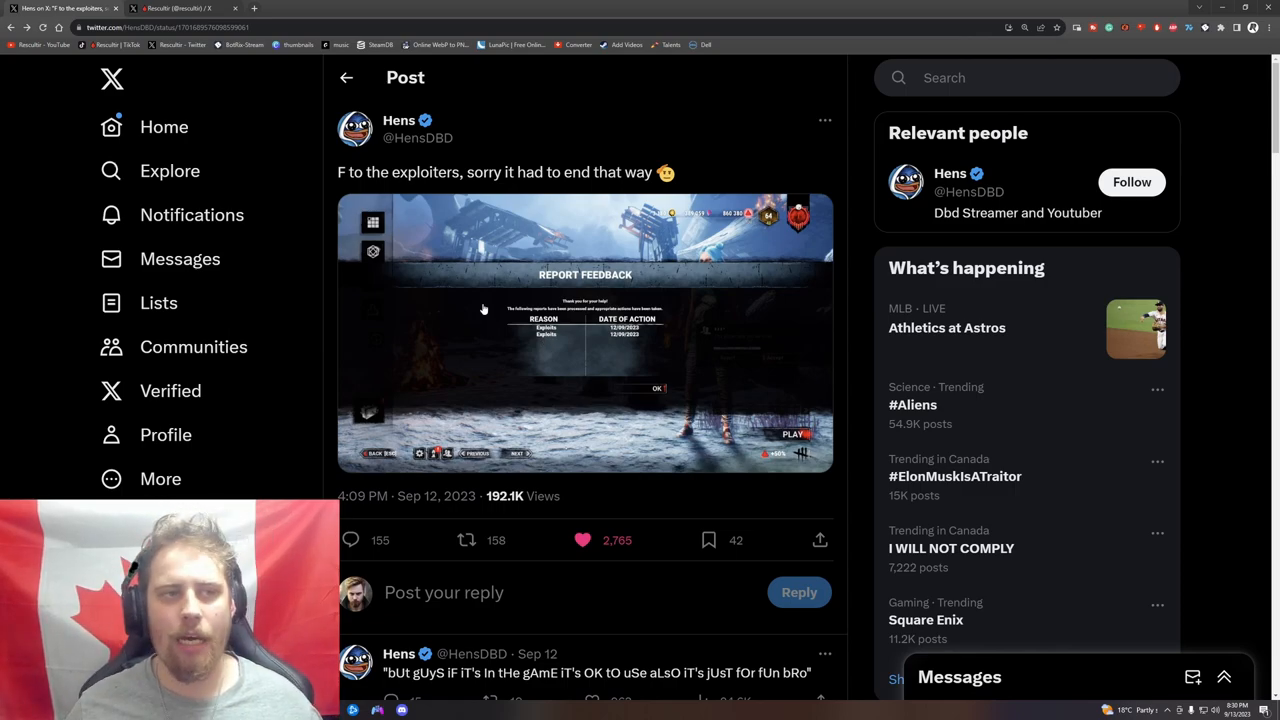
Search for monto in a new tab and reach his YouTube channel's exploit video
{"action": "left_click", "coordinate": [254, 8]}
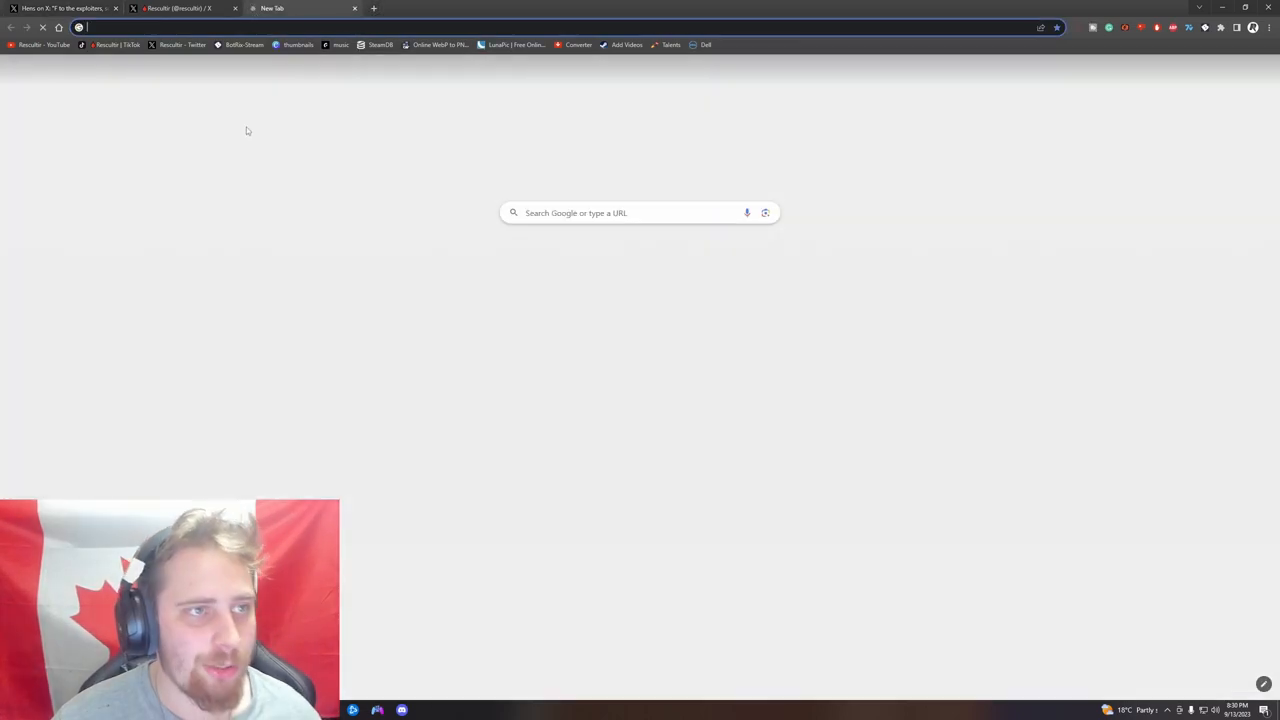
{"action": "type", "text": "monto"}
{"action": "key", "text": "Return"}
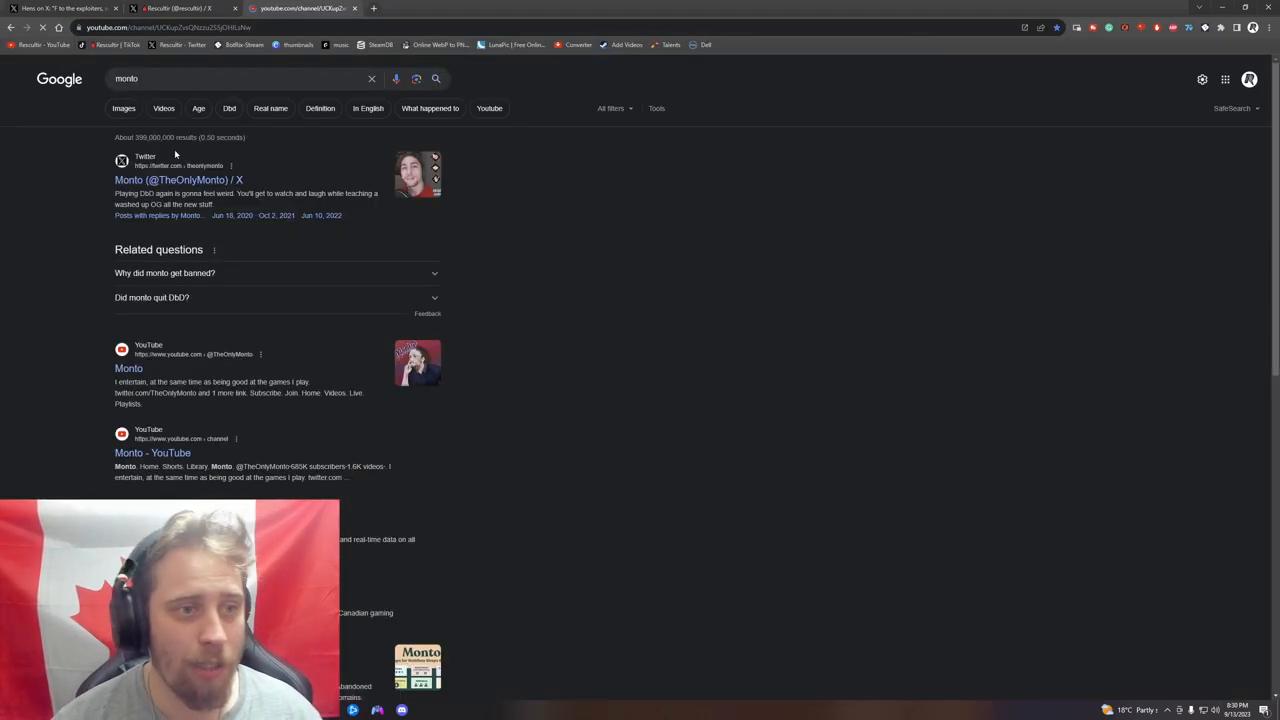
{"action": "key", "text": "alt+Left"}
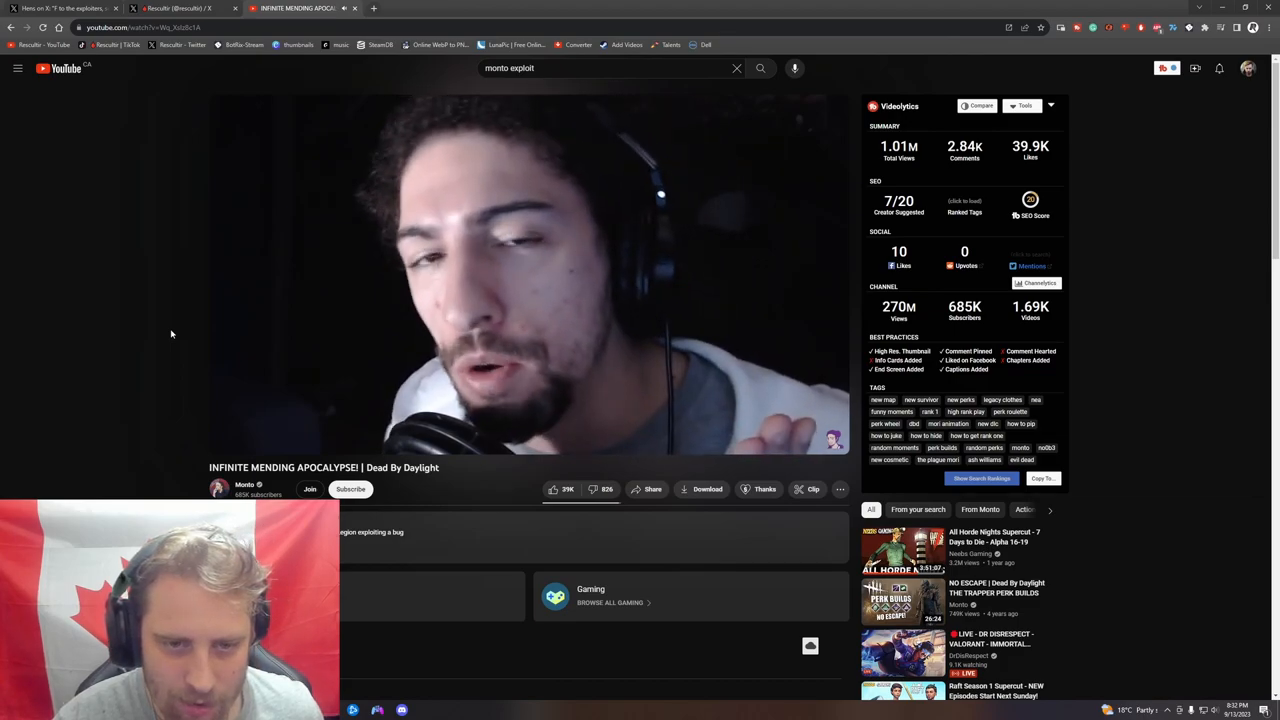
{"action": "mouse_move", "coordinate": [530, 270]}
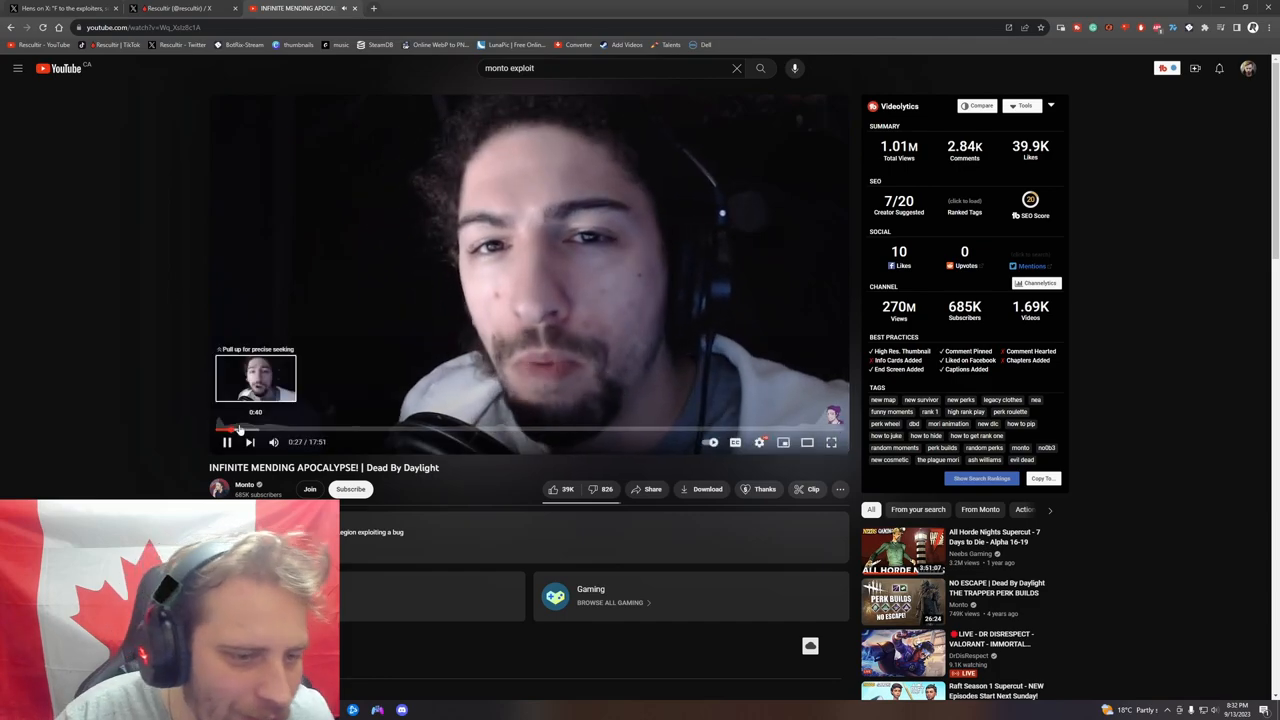
{"action": "mouse_move", "coordinate": [238, 430]}
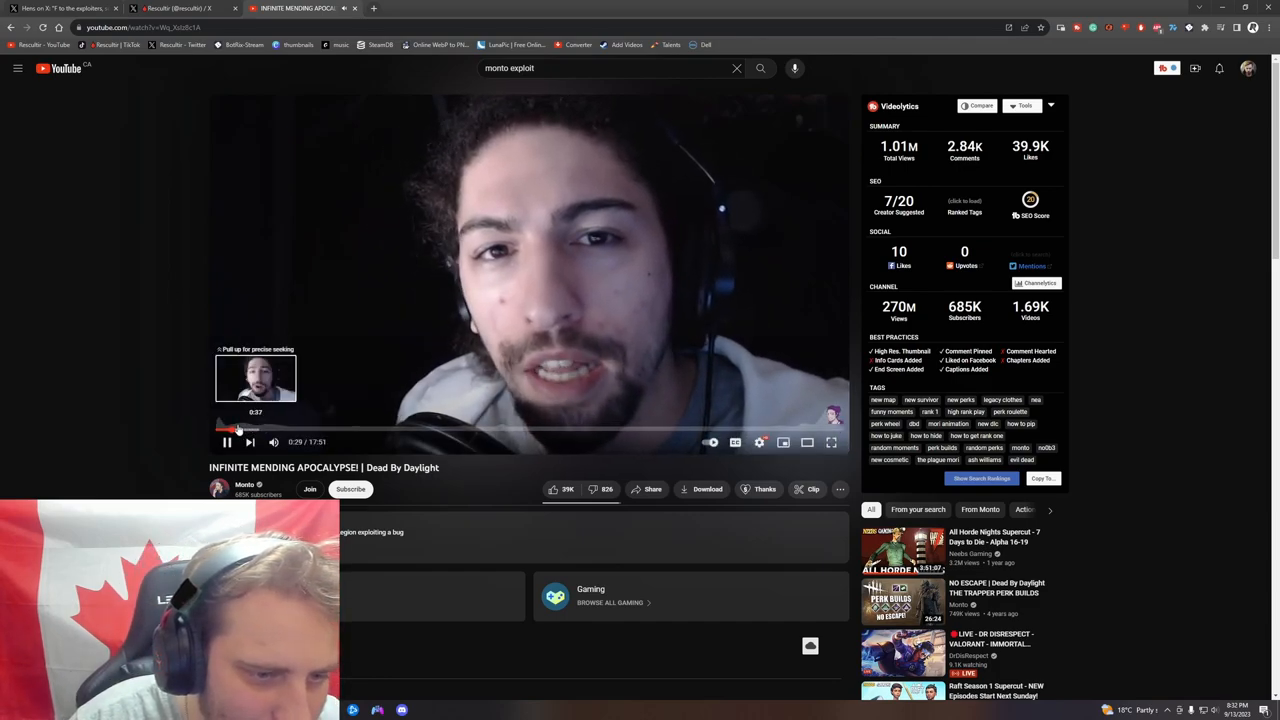
Seek Monto's video through 0:47 and 0:42 to 1:12 and leave it paused there
{"action": "left_click", "coordinate": [244, 429]}
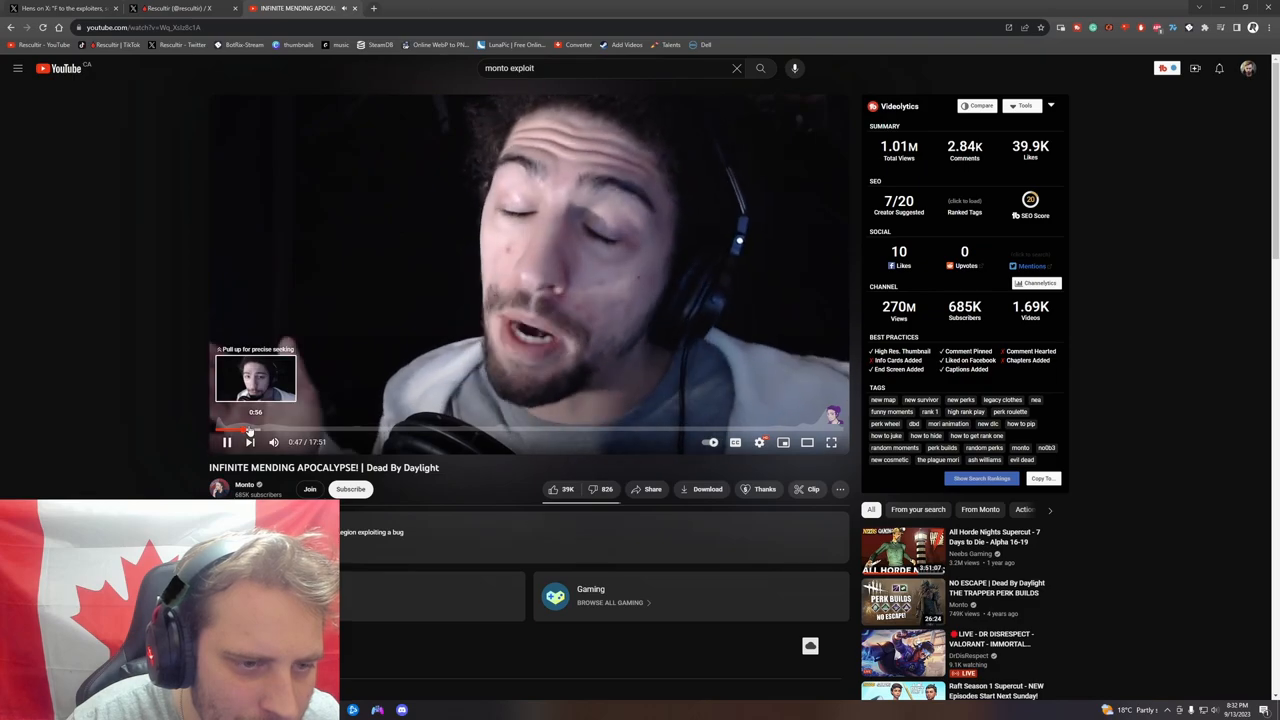
{"action": "left_click", "coordinate": [240, 430]}
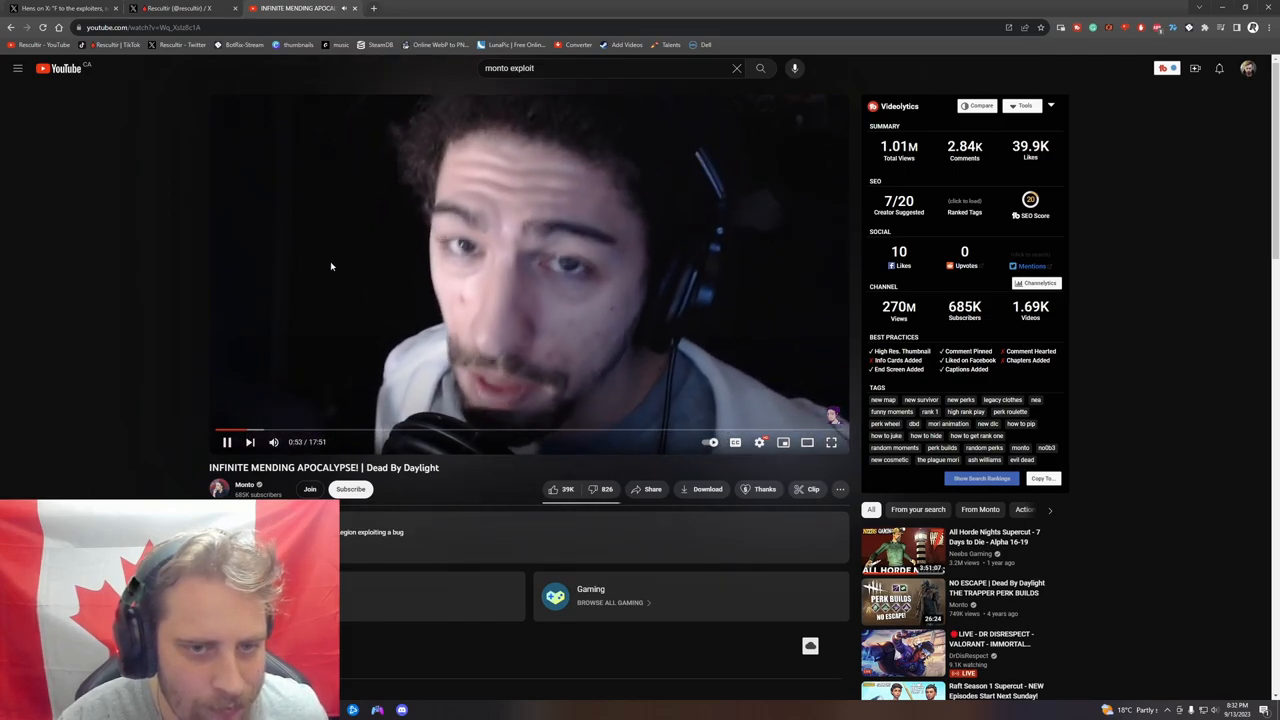
{"action": "left_click", "coordinate": [331, 266]}
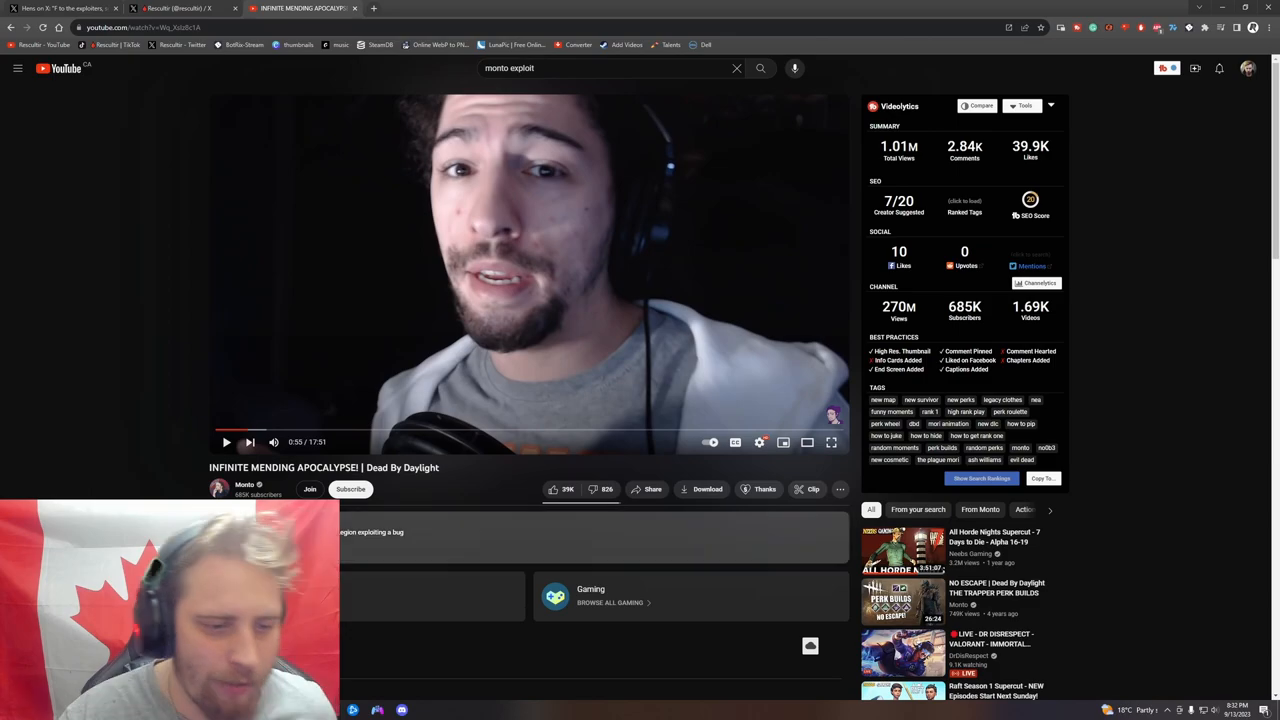
{"action": "left_click", "coordinate": [258, 431]}
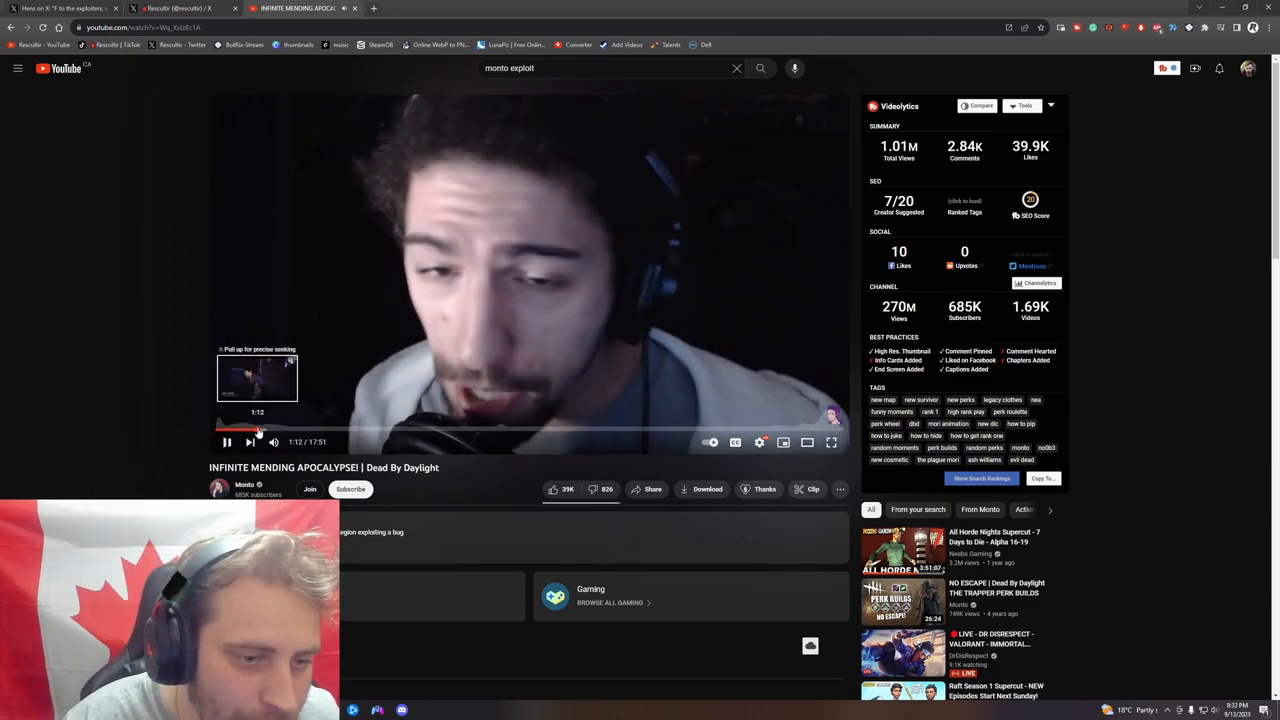
{"action": "left_click", "coordinate": [366, 314]}
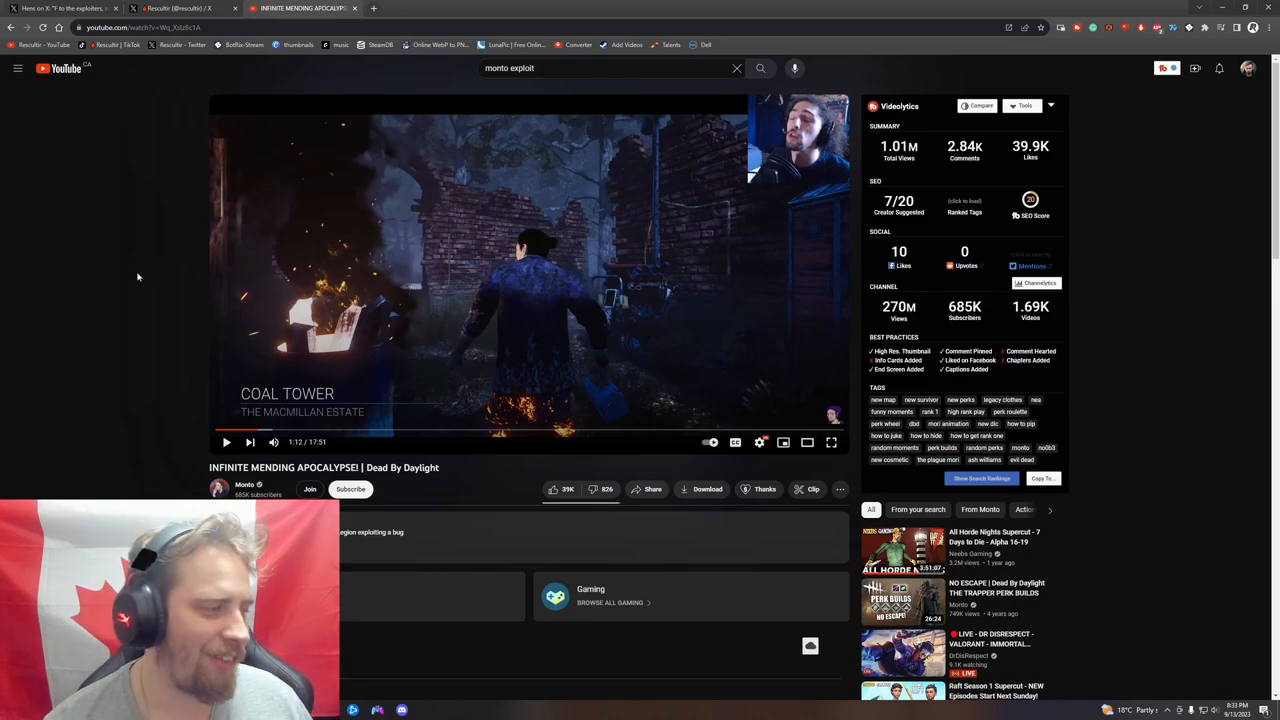
{"action": "left_click", "coordinate": [180, 8]}
Close the YouTube tab, return to Hens's post and highlight HRTZX's reply about exploiters losing money
{"action": "left_click", "coordinate": [330, 8]}
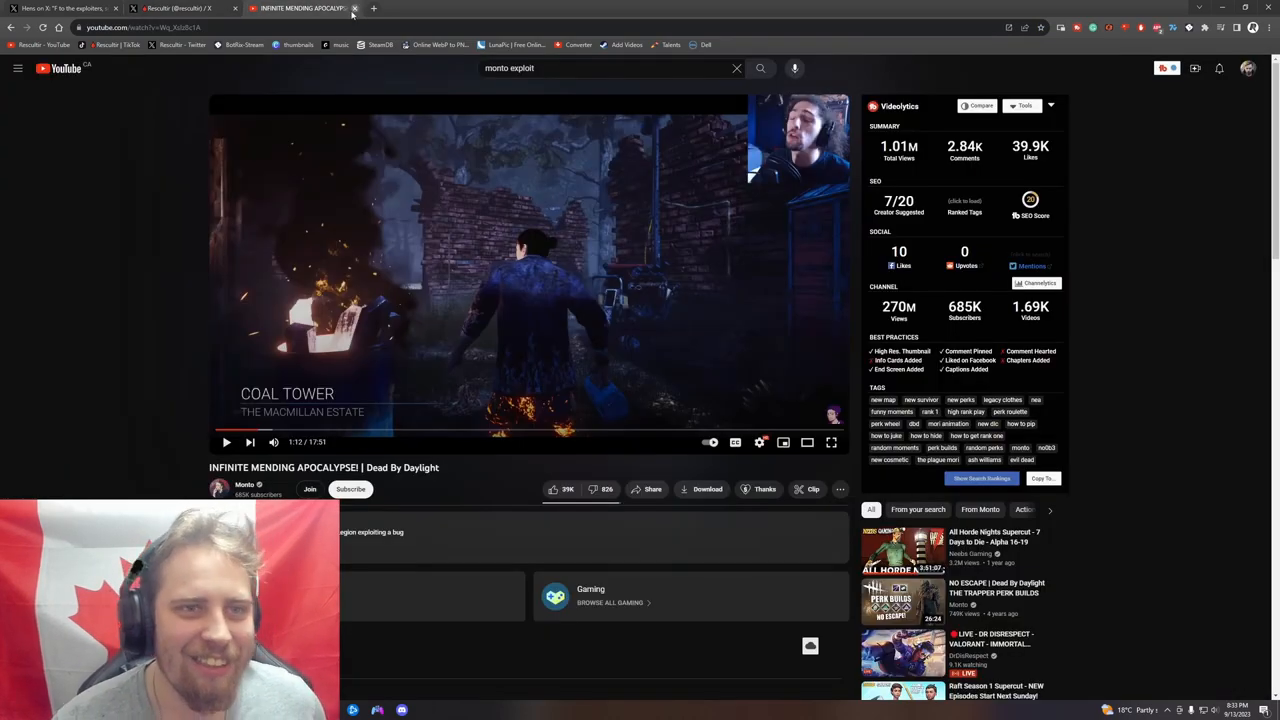
{"action": "left_click", "coordinate": [354, 8]}
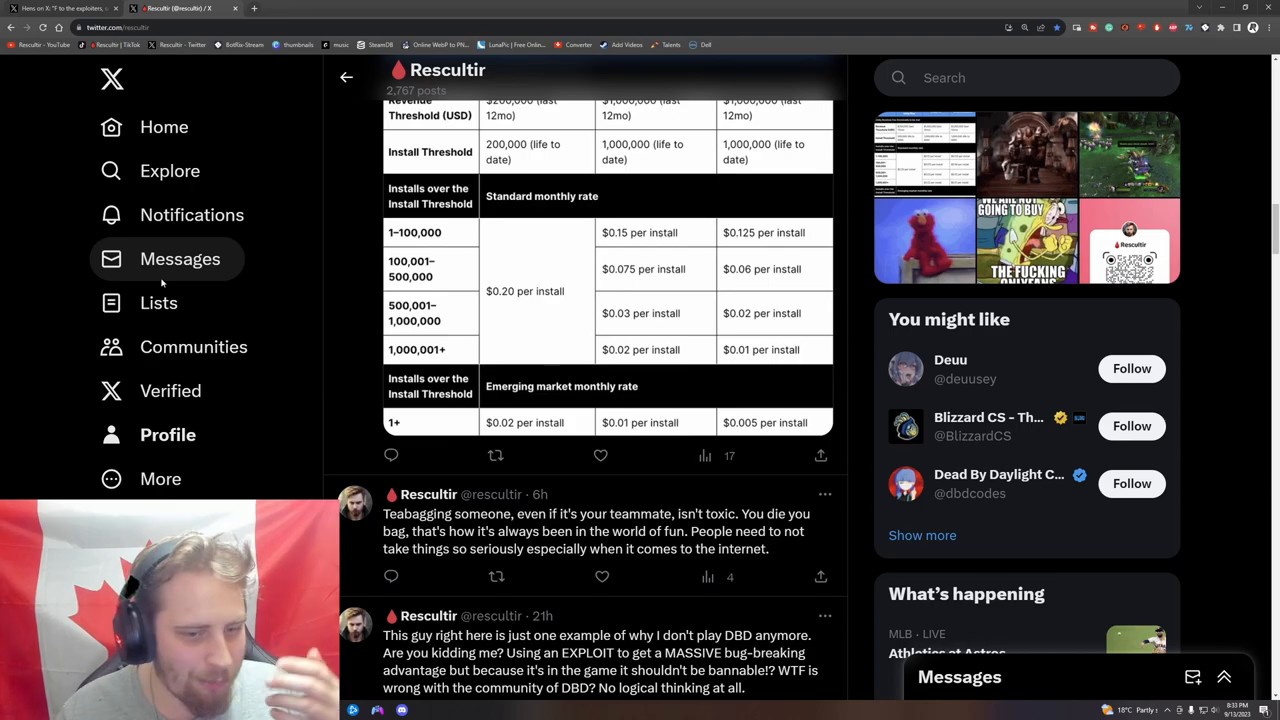
{"action": "scroll", "coordinate": [161, 284], "scroll_direction": "down", "scroll_amount": 3}
{"action": "key", "text": "ctrl+Tab"}
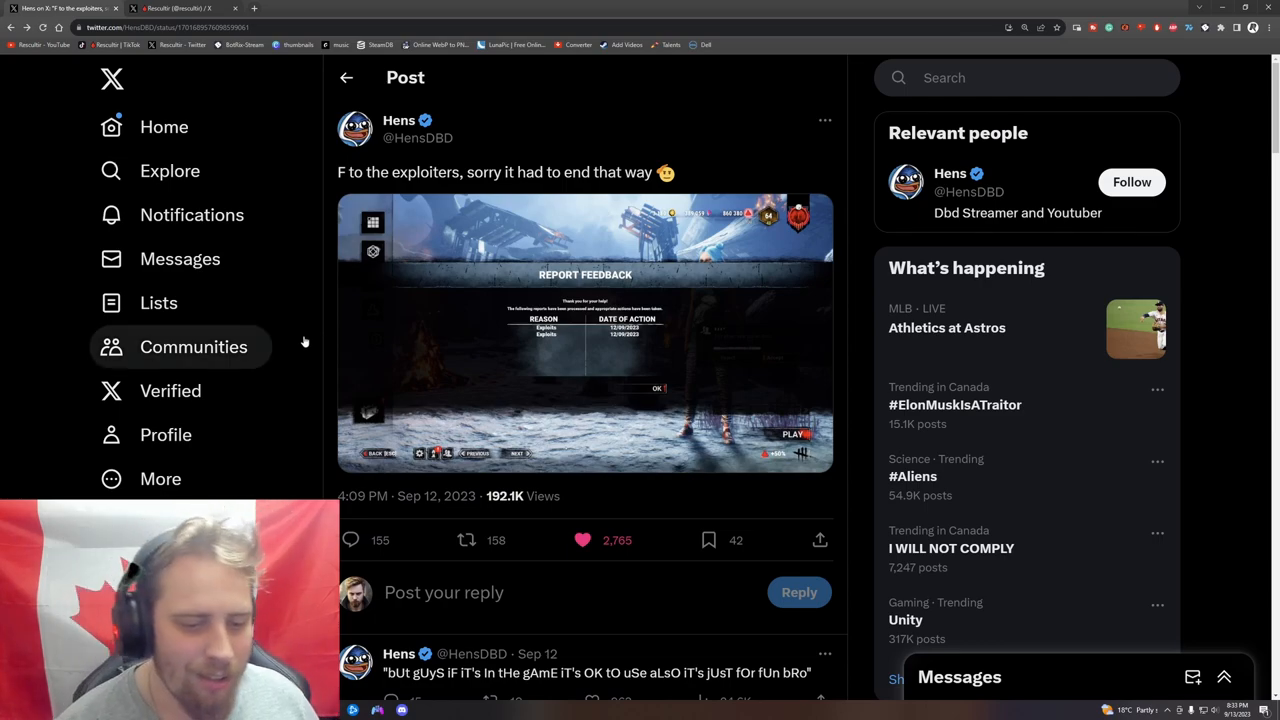
{"action": "scroll", "coordinate": [406, 295], "scroll_direction": "down", "scroll_amount": 2}
{"action": "scroll", "coordinate": [406, 289], "scroll_direction": "up", "scroll_amount": 1}
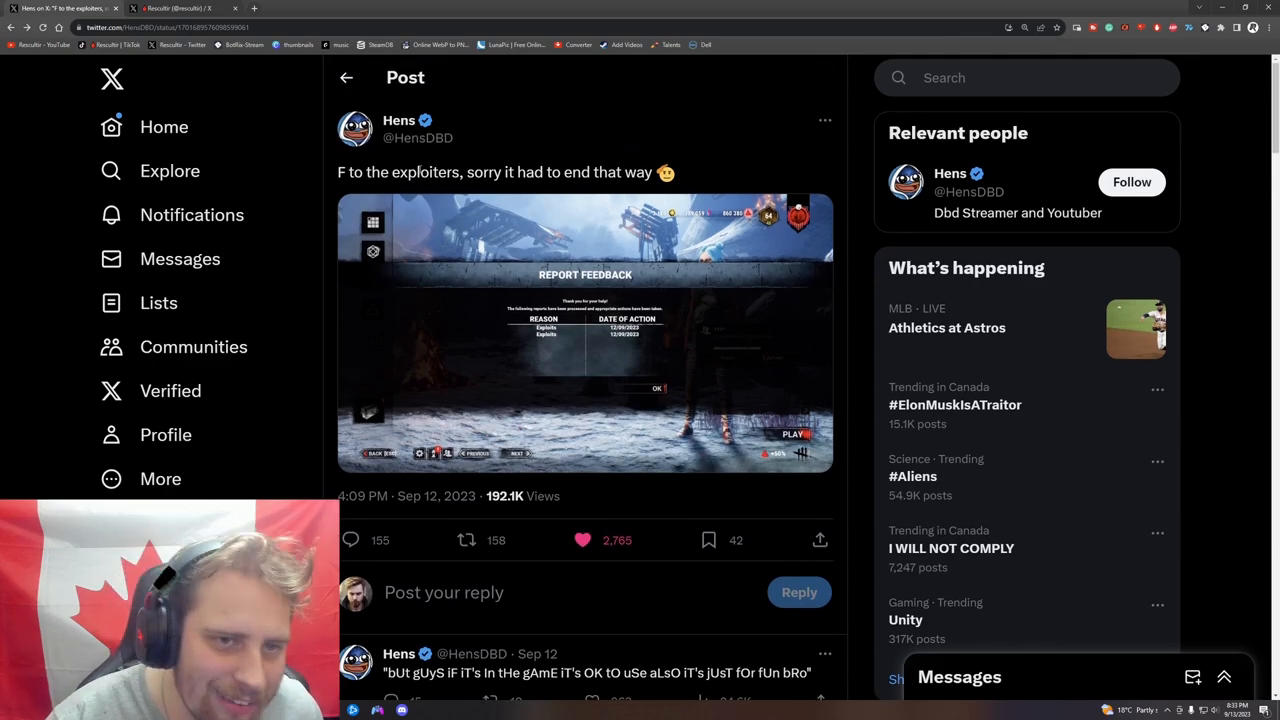
{"action": "scroll", "coordinate": [371, 393], "scroll_direction": "down", "scroll_amount": 1}
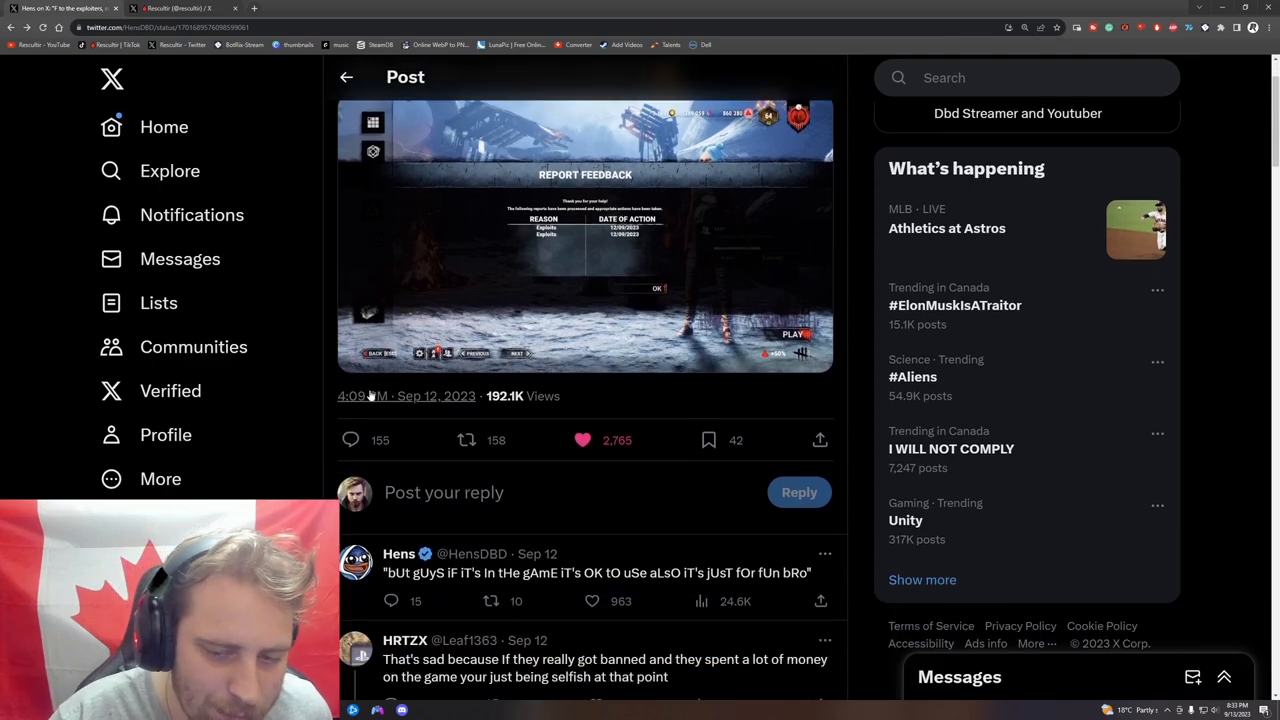
{"action": "scroll", "coordinate": [371, 393], "scroll_direction": "down", "scroll_amount": 1}
{"action": "scroll", "coordinate": [370, 397], "scroll_direction": "up", "scroll_amount": 2}
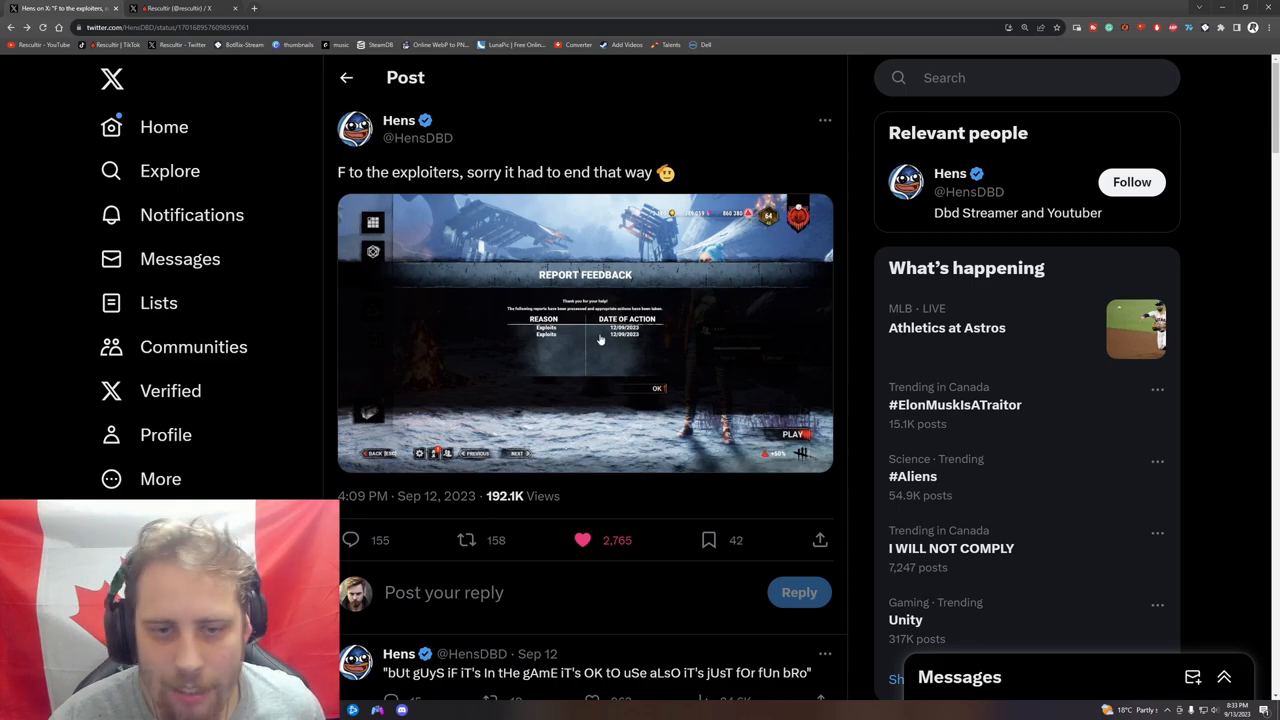
{"action": "scroll", "coordinate": [597, 355], "scroll_direction": "down", "scroll_amount": 2}
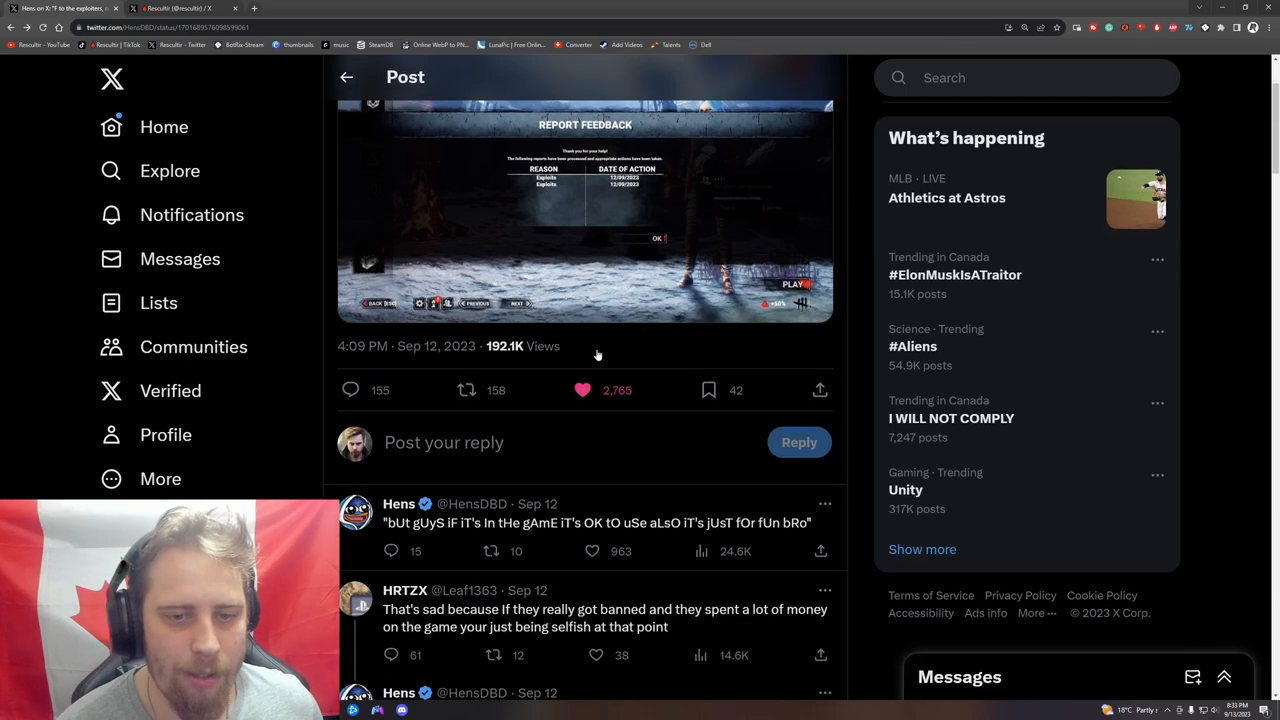
{"action": "scroll", "coordinate": [597, 355], "scroll_direction": "up", "scroll_amount": 2}
{"action": "scroll", "coordinate": [520, 349], "scroll_direction": "down", "scroll_amount": 2}
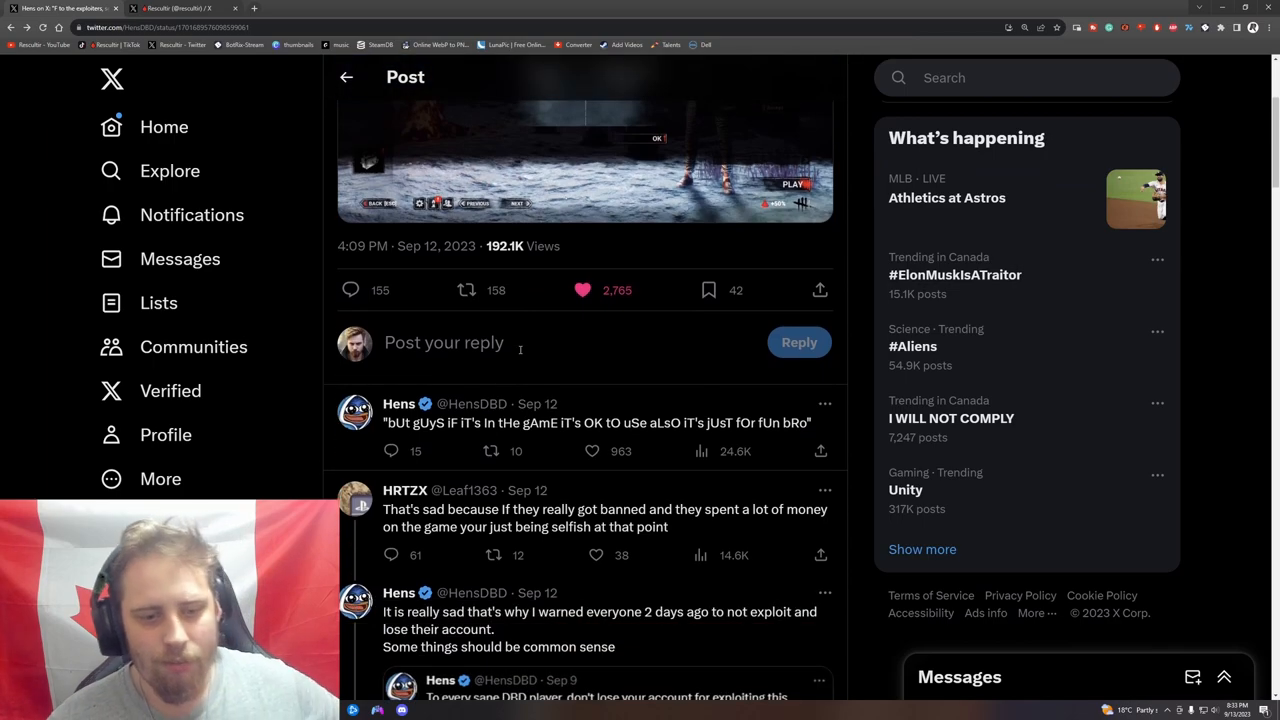
{"action": "scroll", "coordinate": [520, 349], "scroll_direction": "down", "scroll_amount": 1}
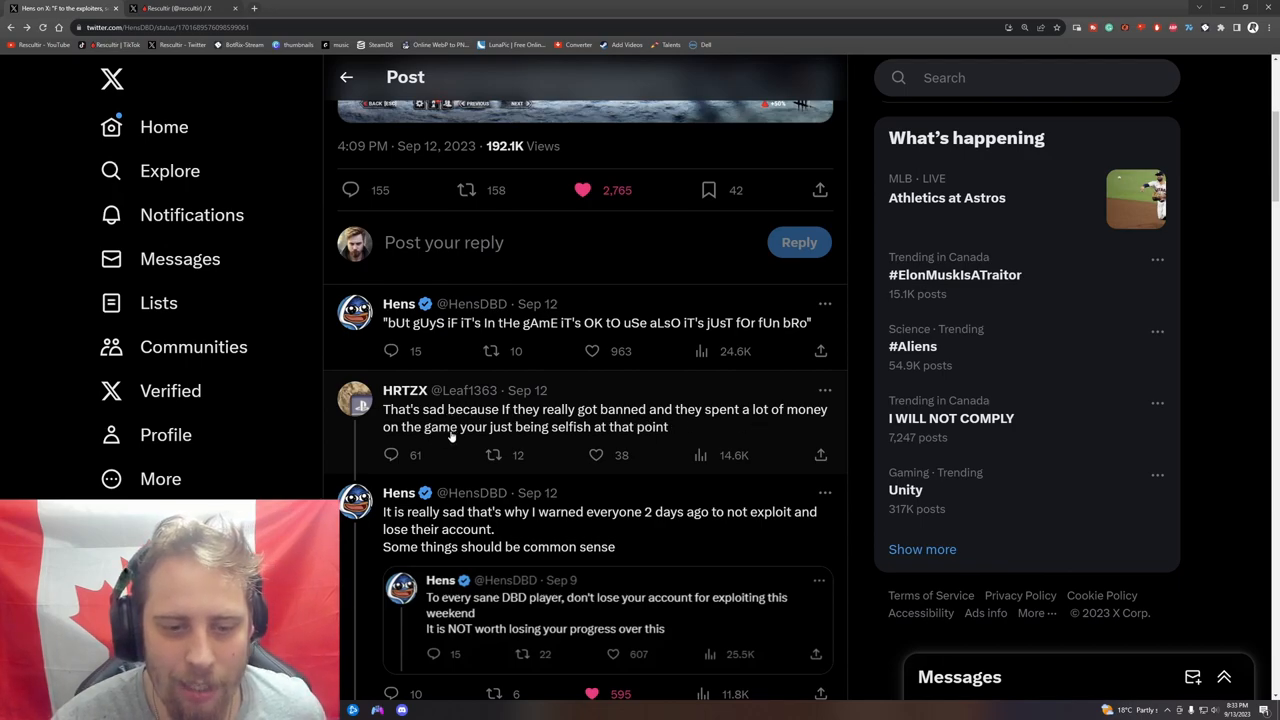
{"action": "left_click_drag", "start_coordinate": [668, 428], "coordinate": [391, 416]}
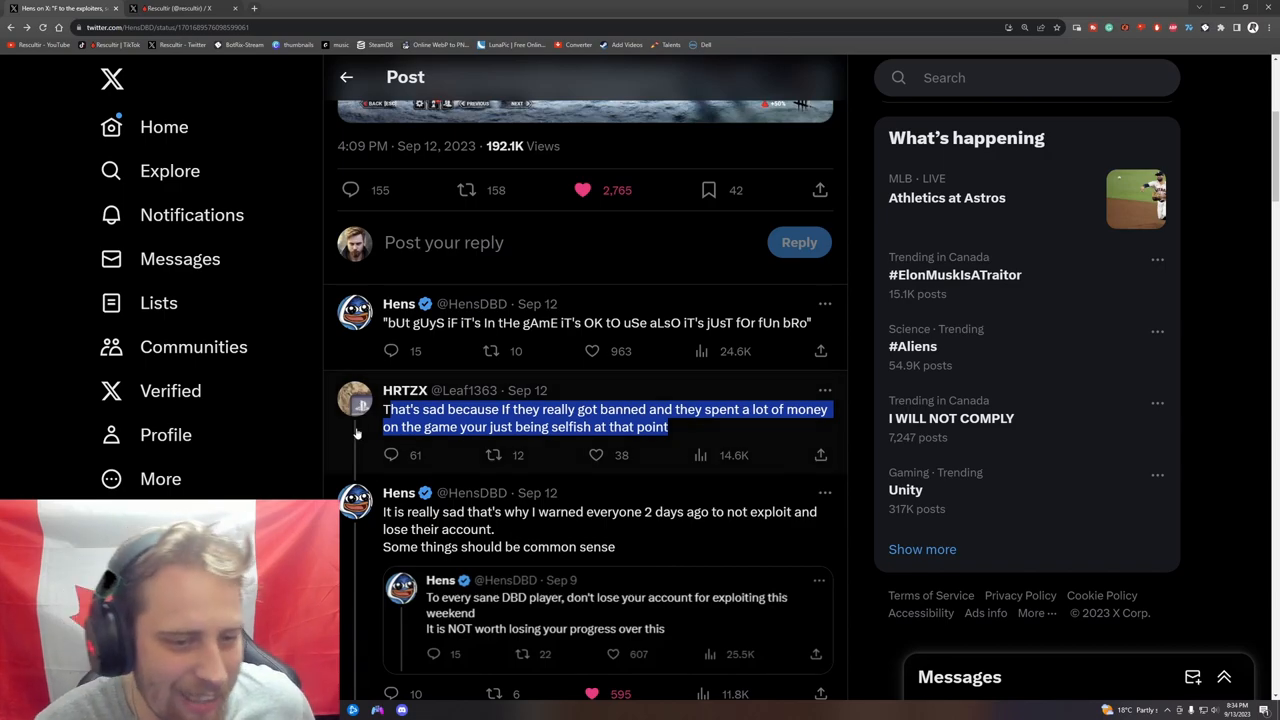
Go to MonsterKill's post quoting Hens and highlight its first sentence and the word 'stupid'
{"action": "key", "text": "alt+Left"}
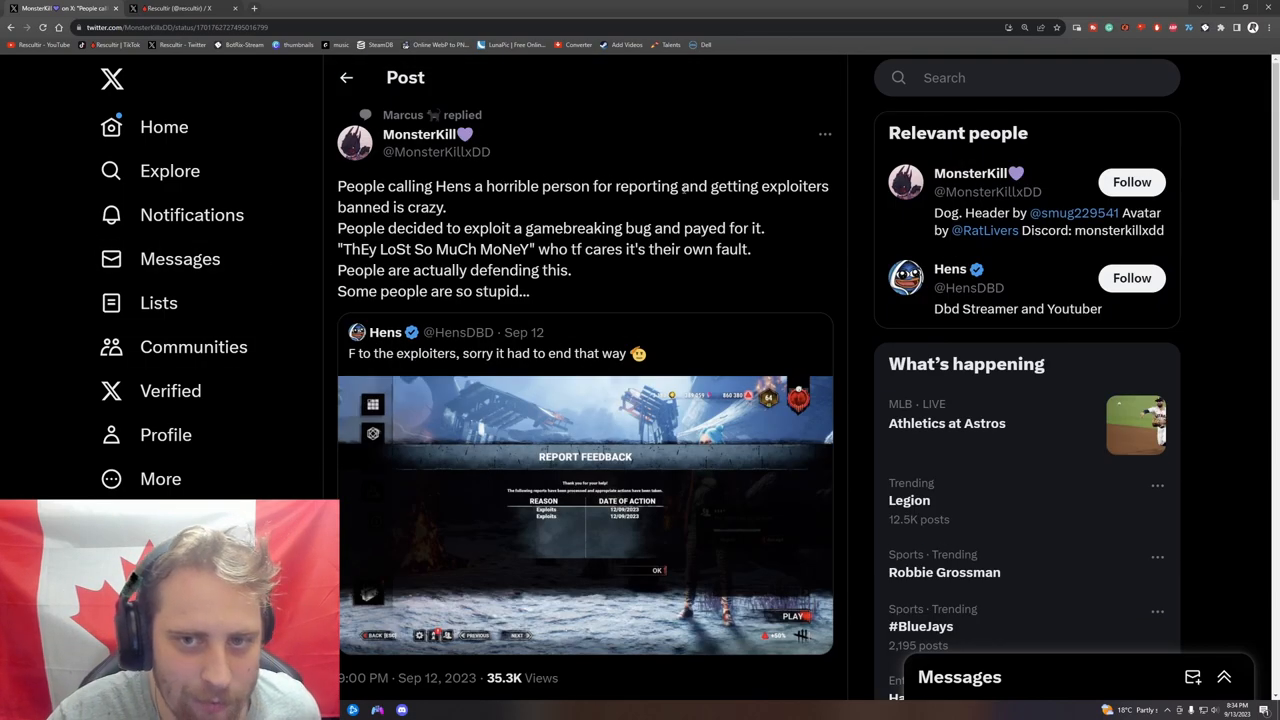
{"action": "left_click_drag", "start_coordinate": [449, 208], "coordinate": [359, 201]}
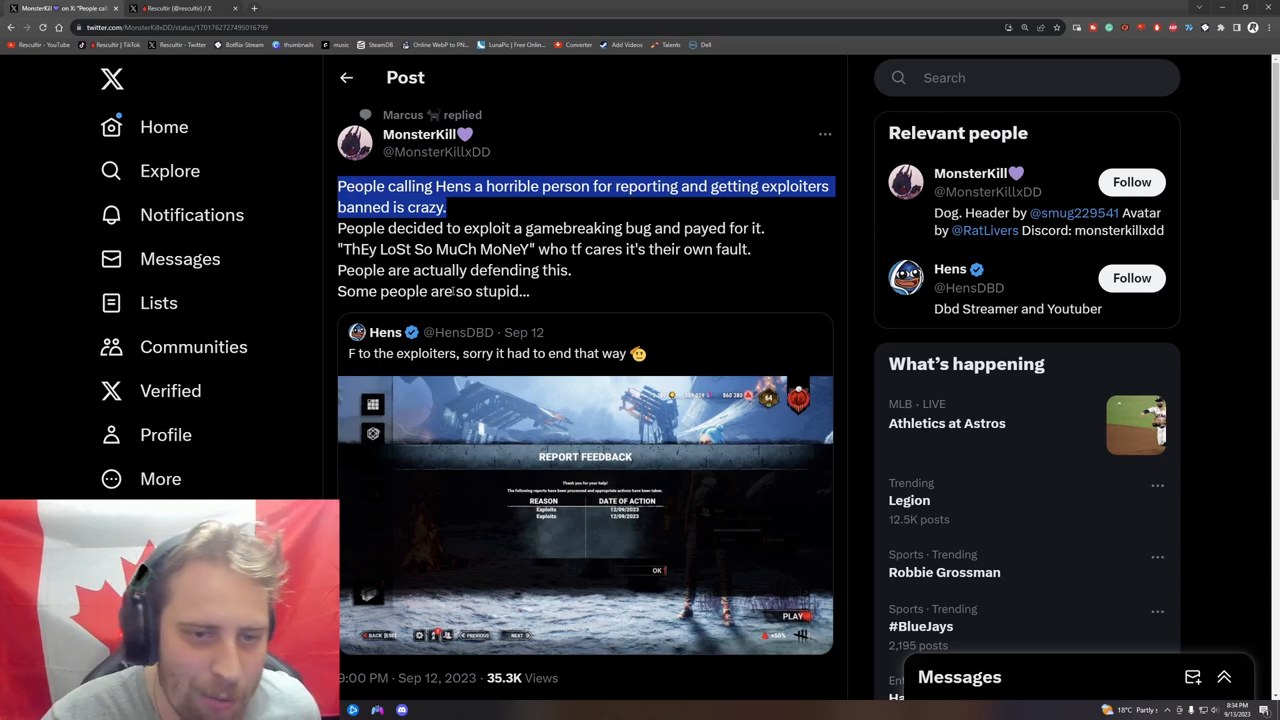
{"action": "double_click", "coordinate": [500, 291]}
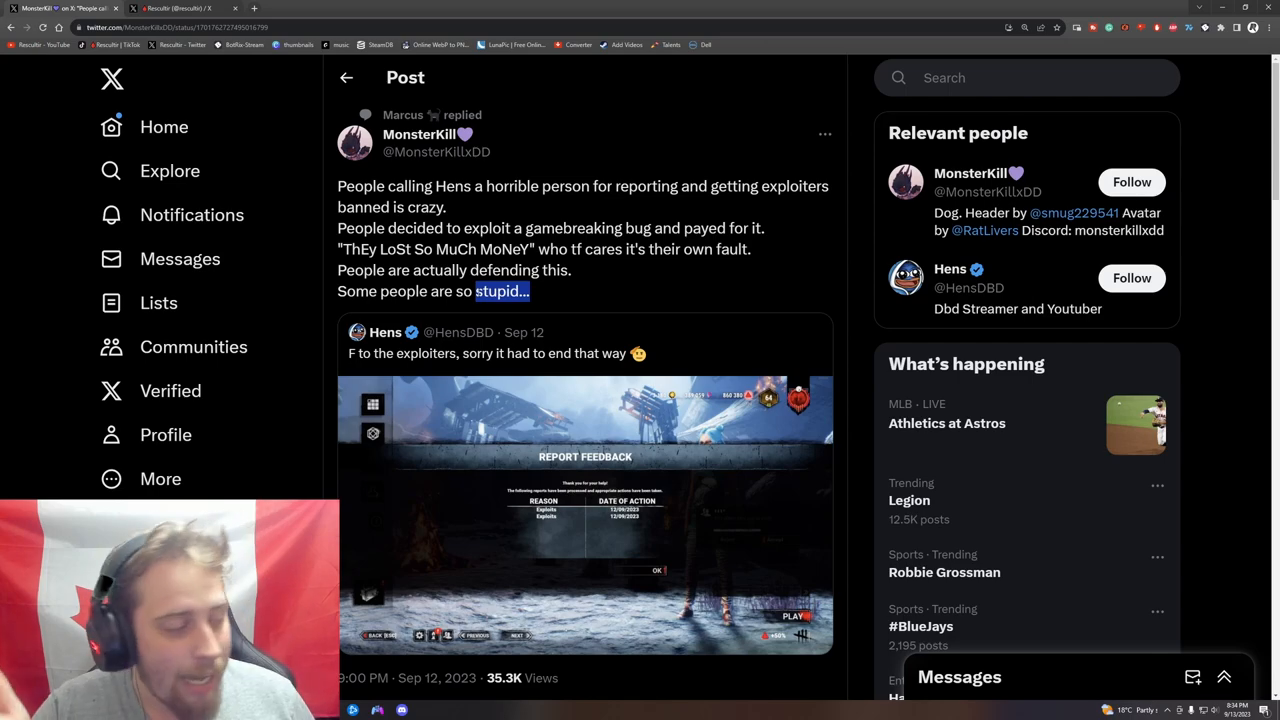
{"action": "left_click", "coordinate": [562, 314]}
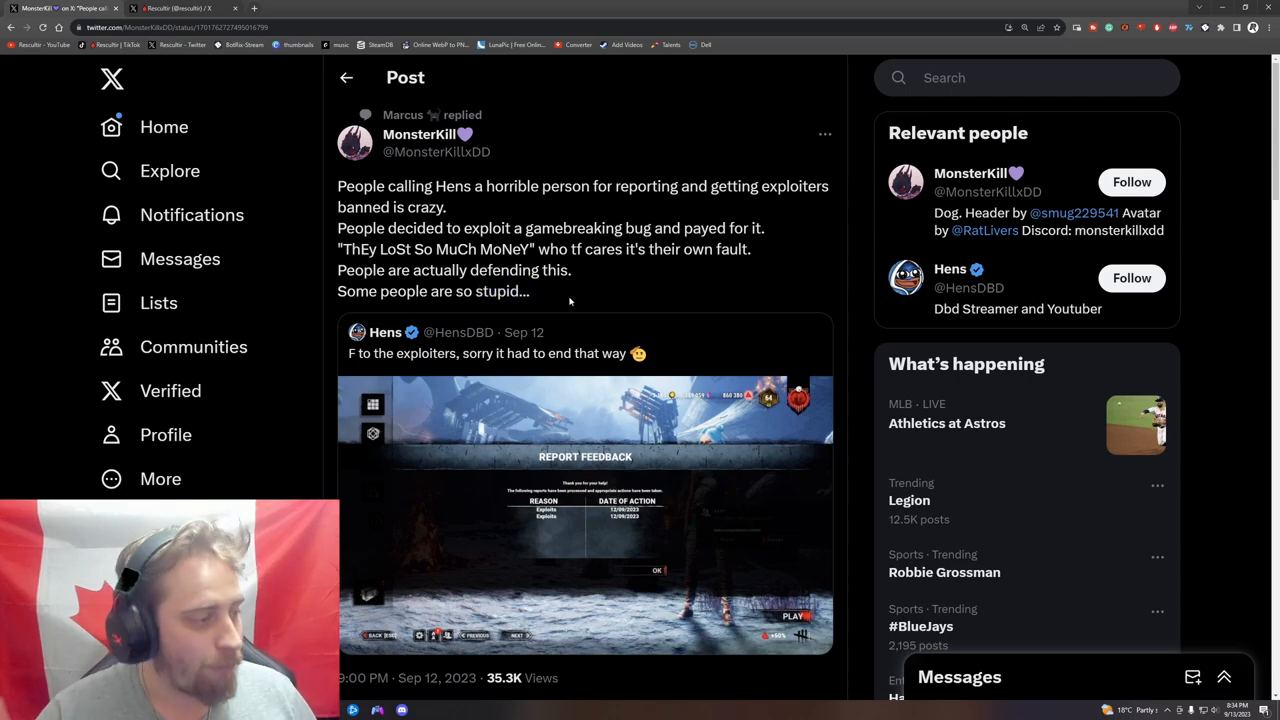
{"action": "scroll", "coordinate": [574, 300], "scroll_direction": "down", "scroll_amount": 3}
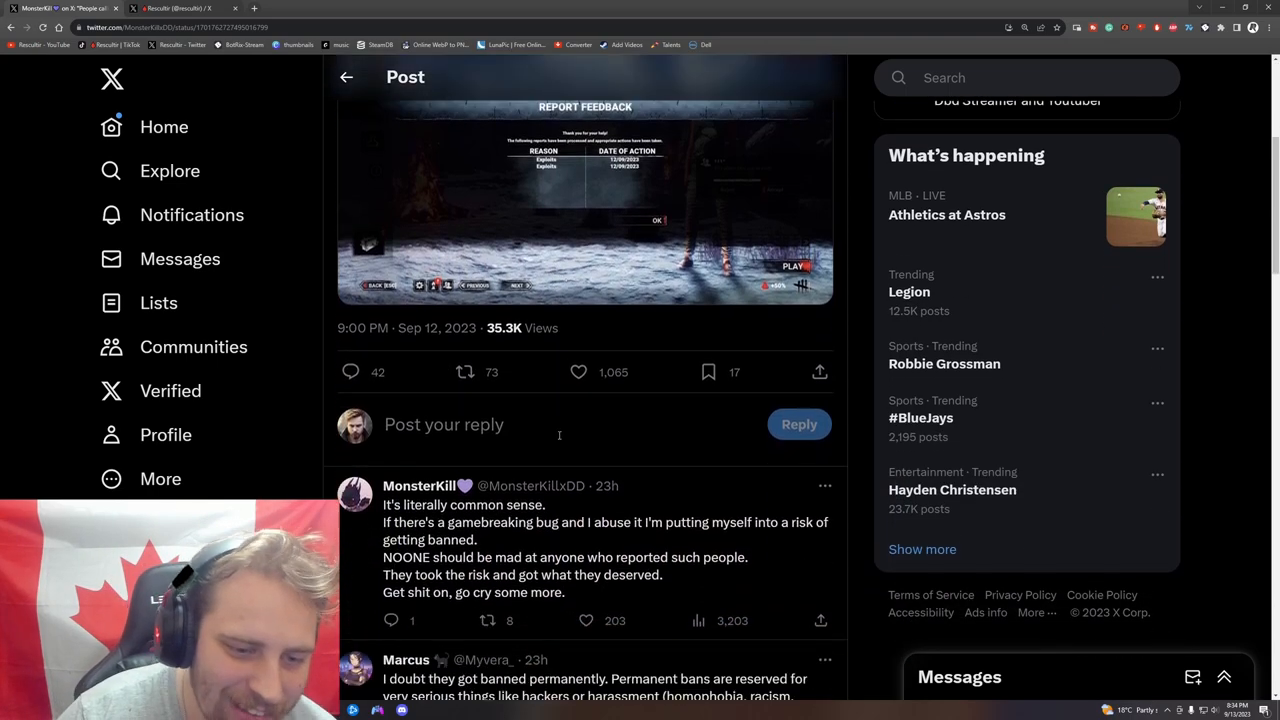
{"action": "scroll", "coordinate": [546, 430], "scroll_direction": "down", "scroll_amount": 1}
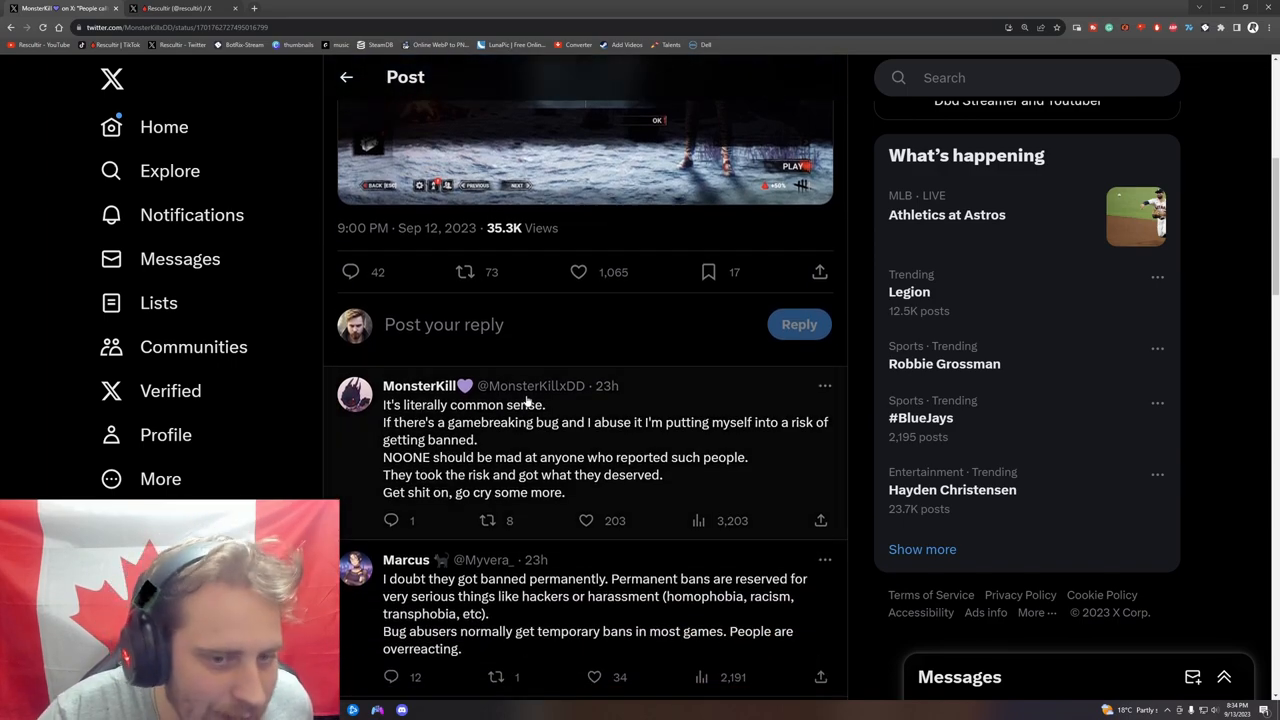
{"action": "left_click_drag", "start_coordinate": [547, 406], "coordinate": [384, 413]}
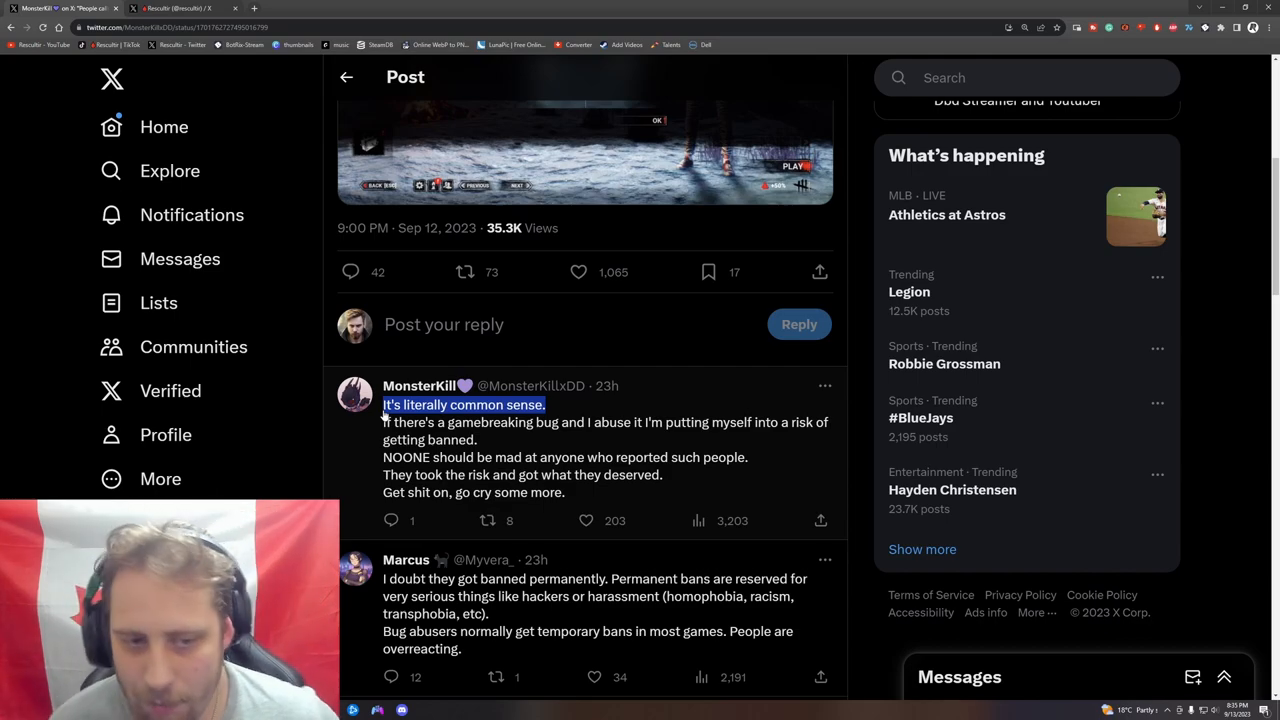
{"action": "scroll", "coordinate": [384, 415], "scroll_direction": "up", "scroll_amount": 2}
{"action": "scroll", "coordinate": [346, 450], "scroll_direction": "down", "scroll_amount": 2}
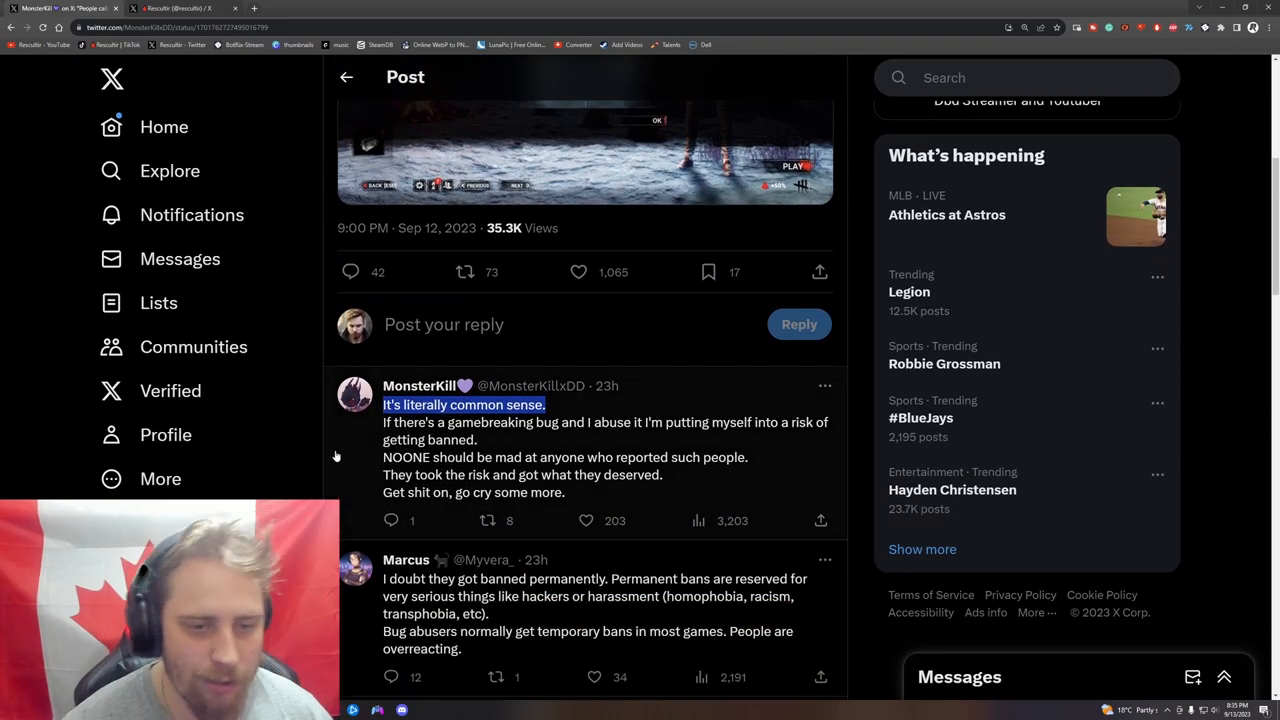
{"action": "left_click", "coordinate": [427, 327]}
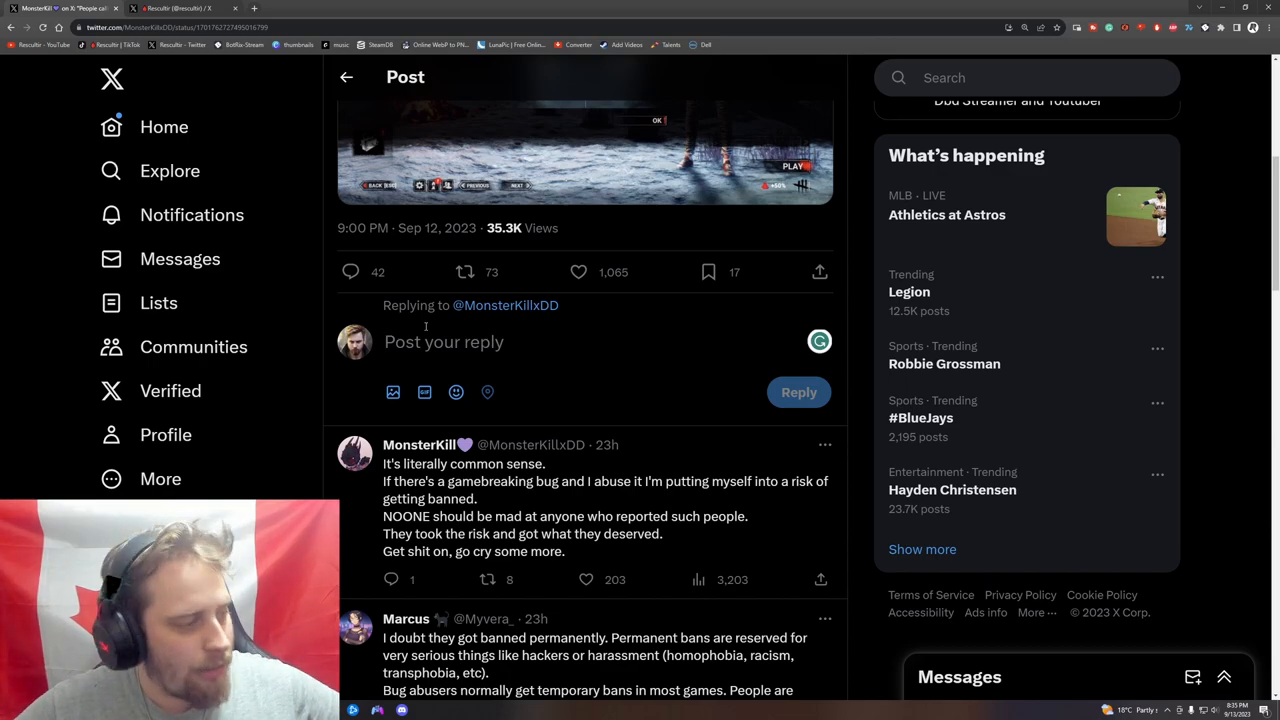
Switch to the tab holding the X search results for 'exploit dbd'
{"action": "left_click", "coordinate": [148, 12]}
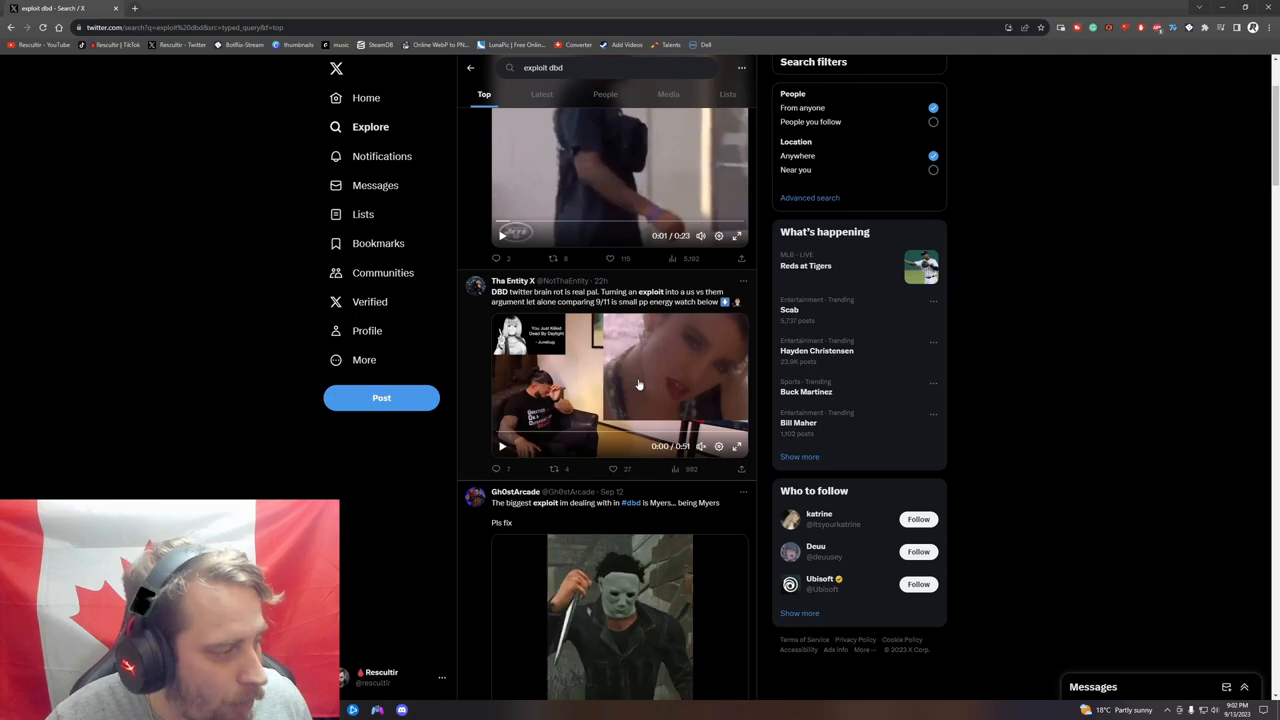
Play Tha Entity X's 'DBD twitter brain rot' video full screen, skip to its end and exit fullscreen
{"action": "left_click", "coordinate": [736, 446]}
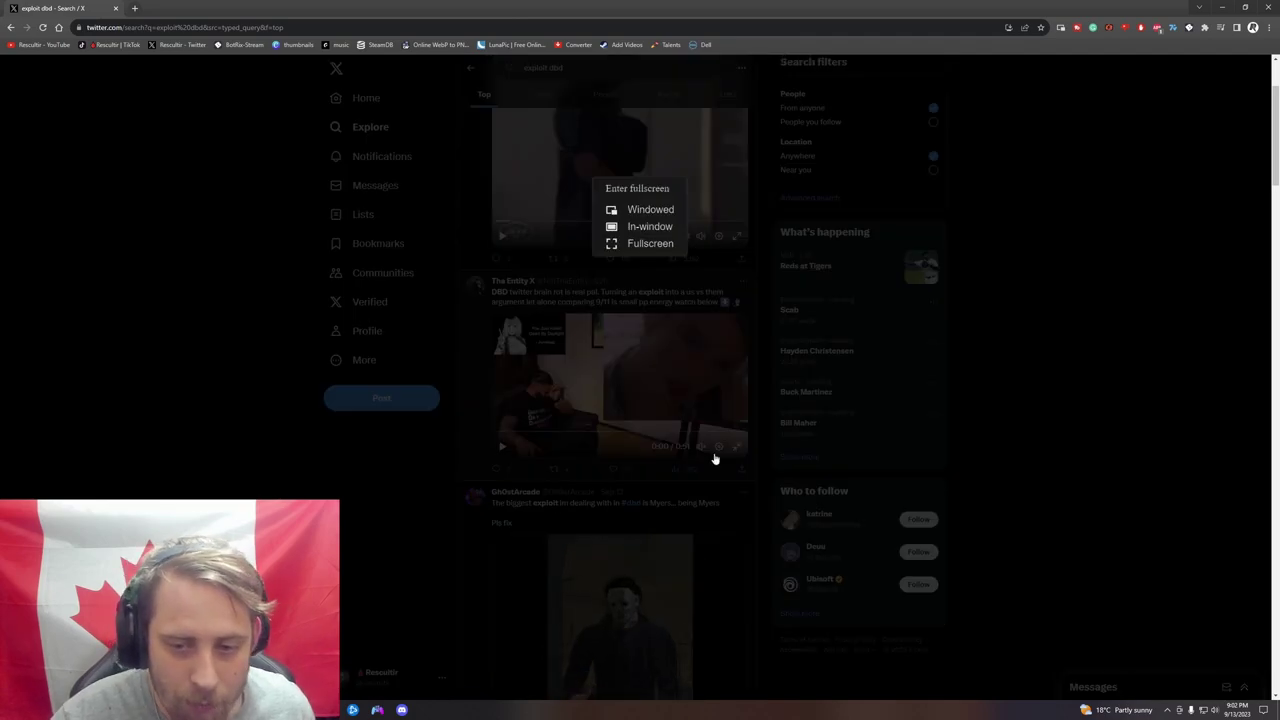
{"action": "left_click", "coordinate": [646, 243]}
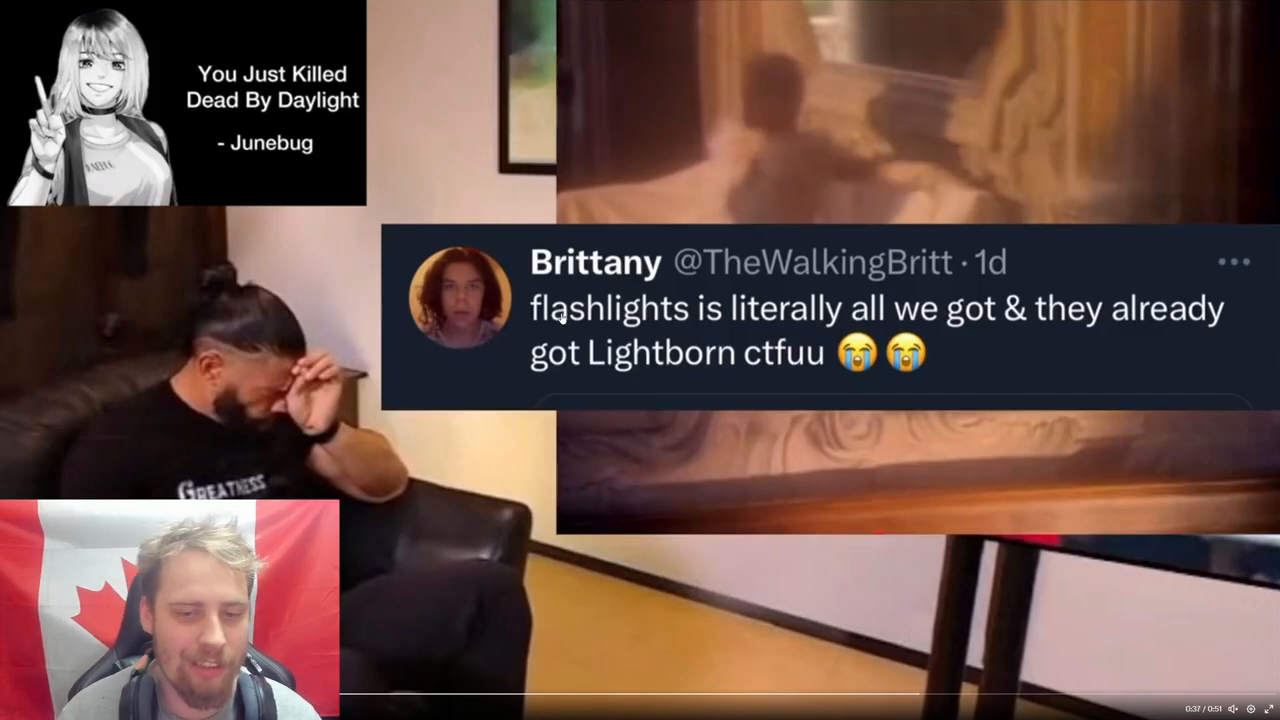
{"action": "key", "text": "Right"}
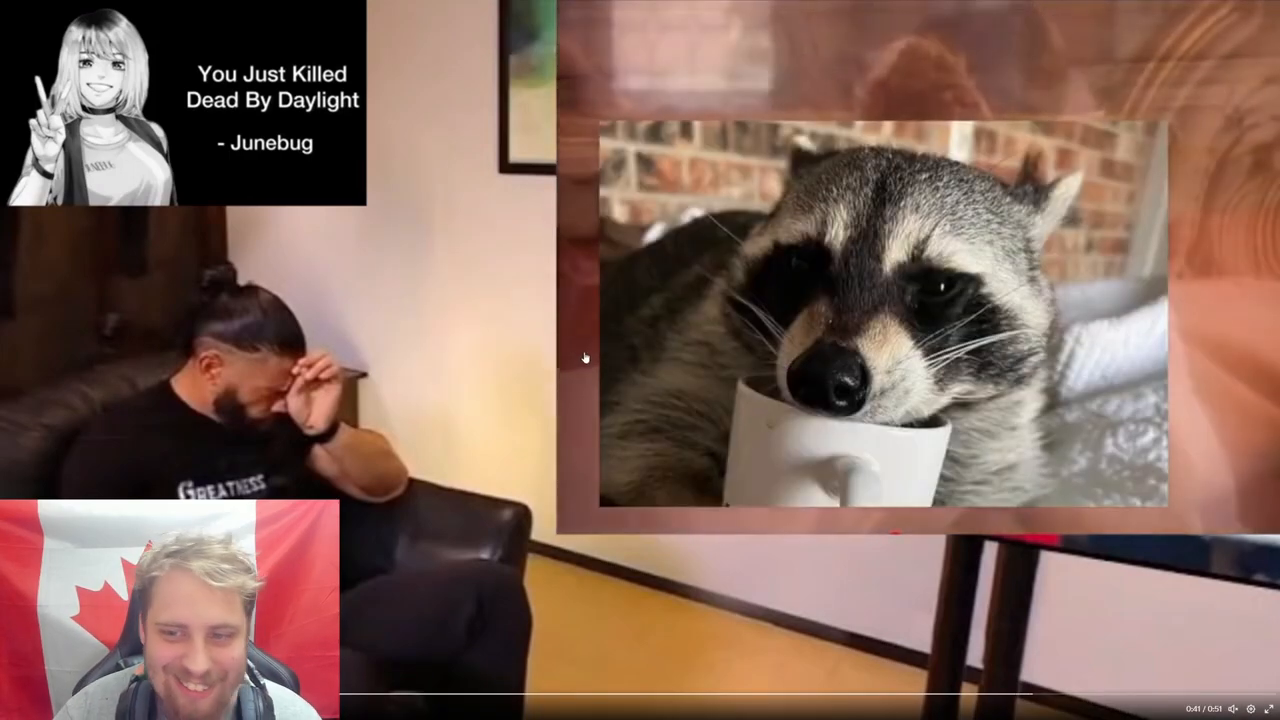
{"action": "key", "text": "Right"}
{"action": "key", "text": "Right"}
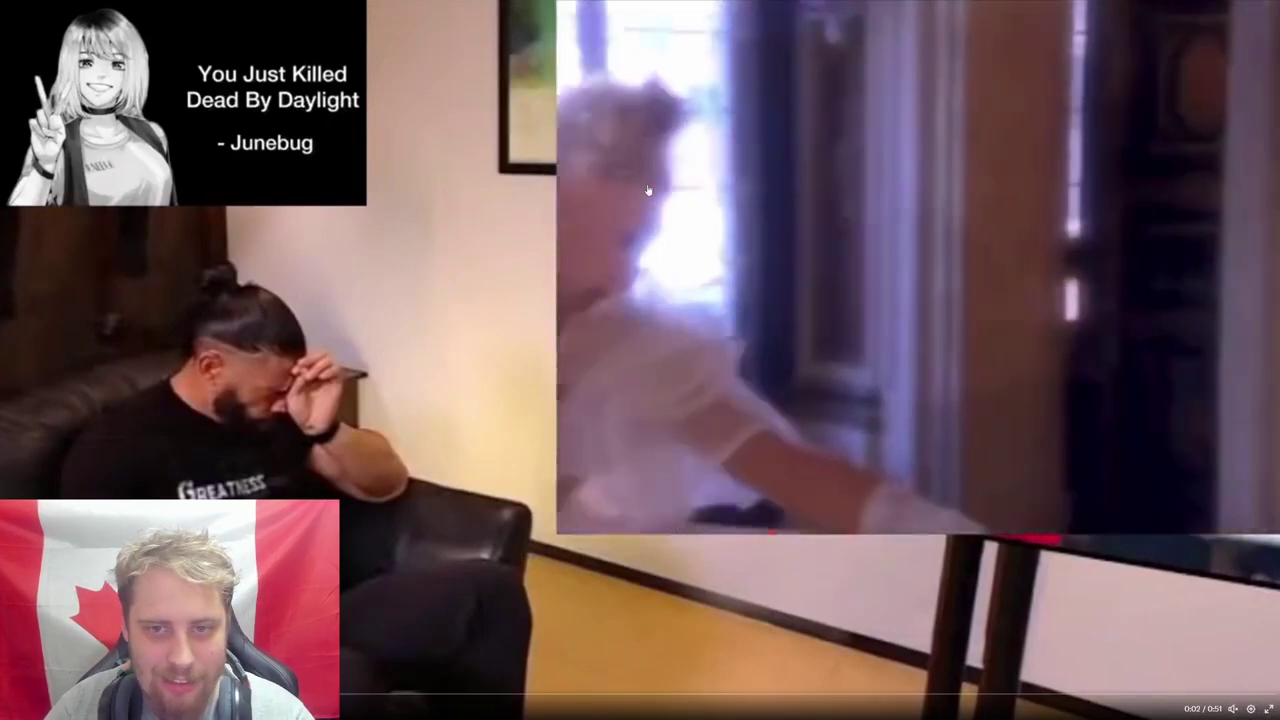
{"action": "key", "text": "Escape"}
Return to MonsterKill's reply thread and bring Marcus's reply into view
{"action": "left_click", "coordinate": [569, 251]}
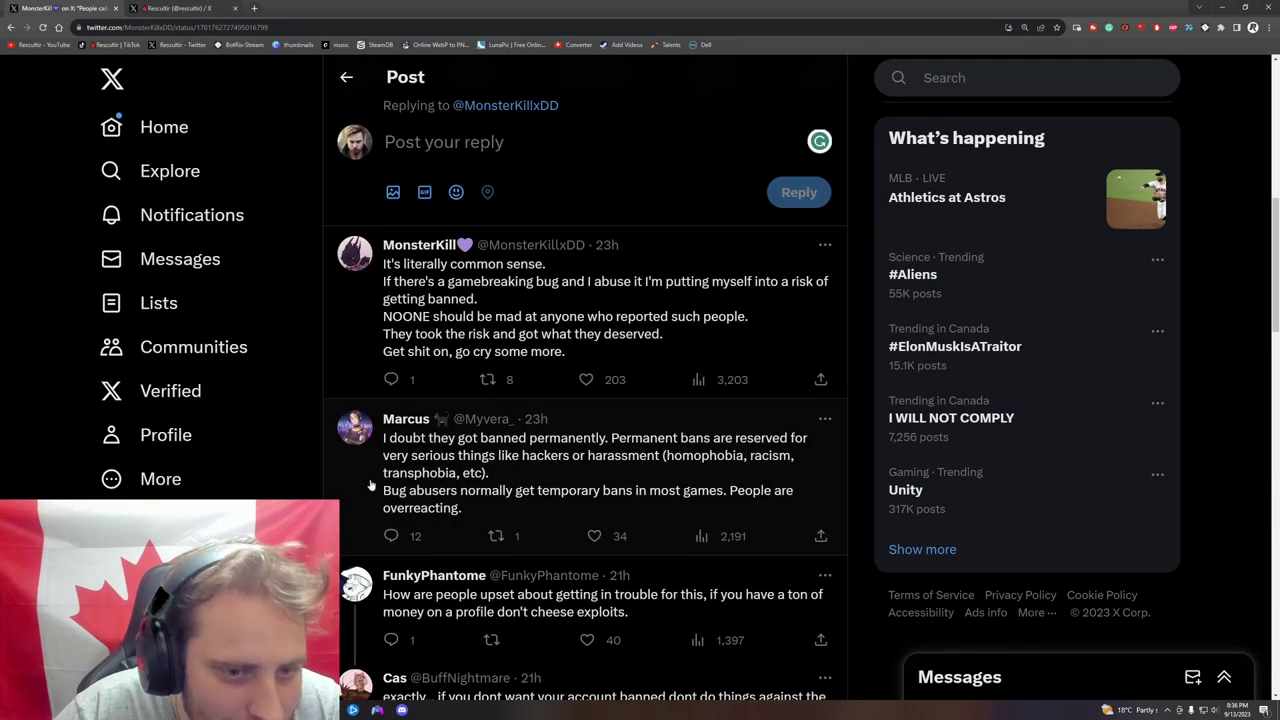
{"action": "scroll", "coordinate": [370, 485], "scroll_direction": "down", "scroll_amount": 1}
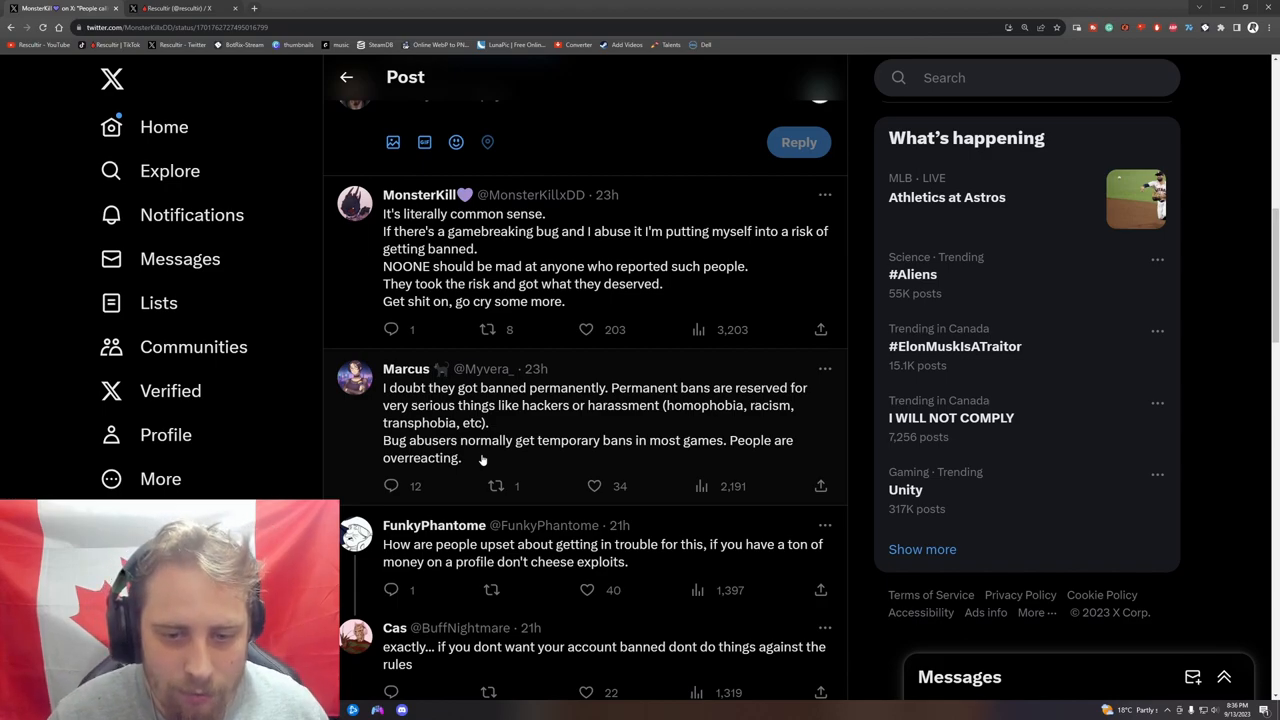
Open Marcus's reply as its own post and highlight its final sentence about bug abusers getting temporary bans
{"action": "left_click", "coordinate": [361, 452]}
{"action": "left_click_drag", "start_coordinate": [338, 285], "coordinate": [408, 285]}
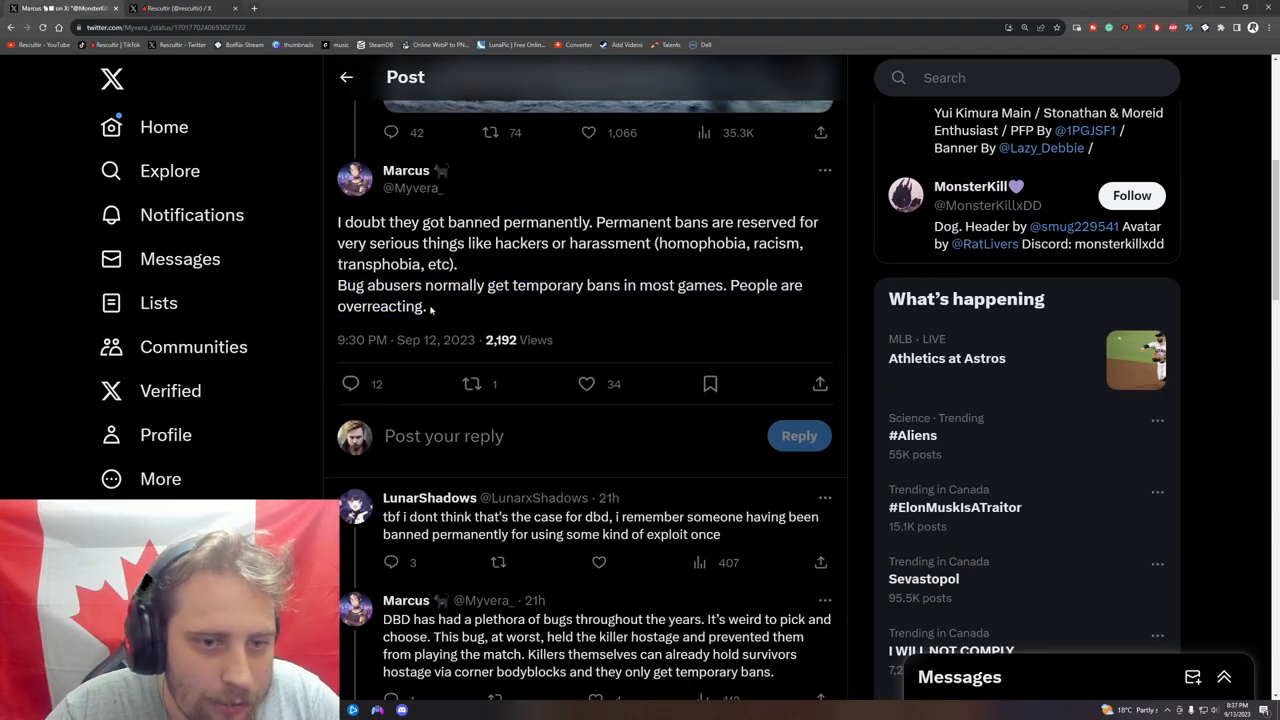
{"action": "triple_click", "coordinate": [365, 285]}
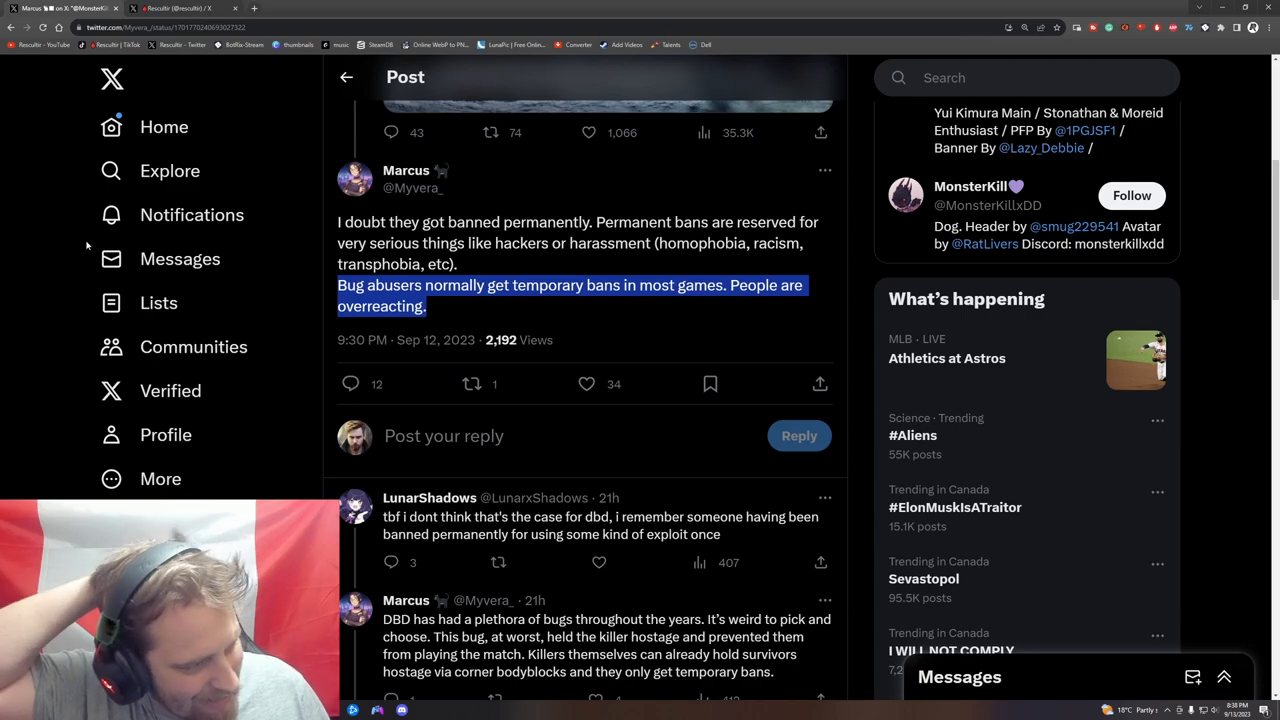
{"action": "left_click", "coordinate": [496, 244]}
{"action": "left_click_drag", "start_coordinate": [496, 244], "coordinate": [542, 244]}
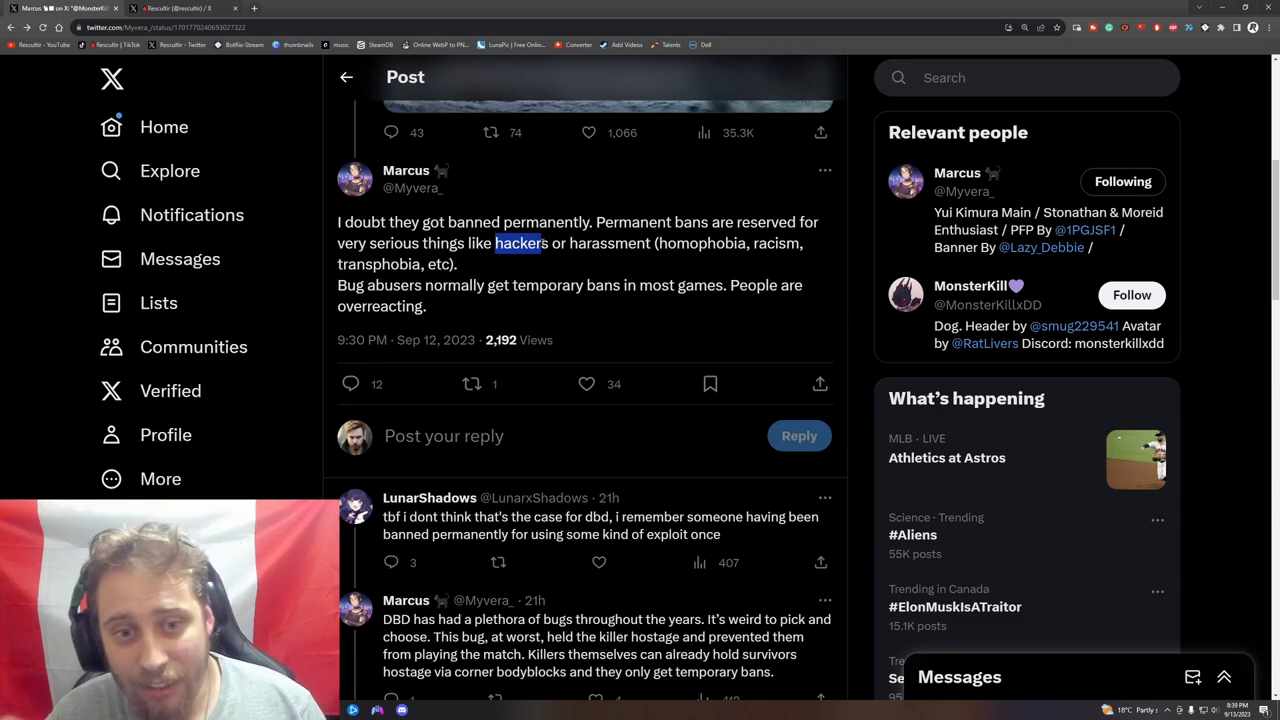
{"action": "left_click_drag", "start_coordinate": [570, 243], "coordinate": [651, 243]}
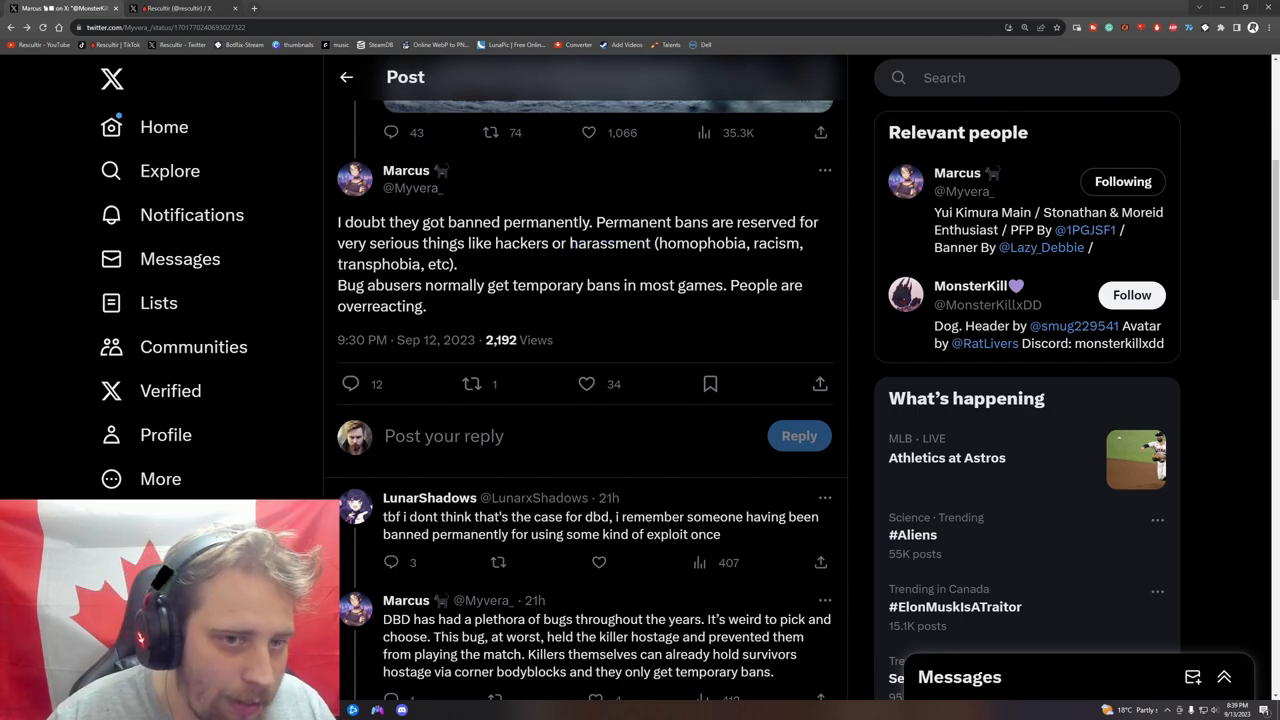
{"action": "left_click_drag", "start_coordinate": [570, 243], "coordinate": [690, 265]}
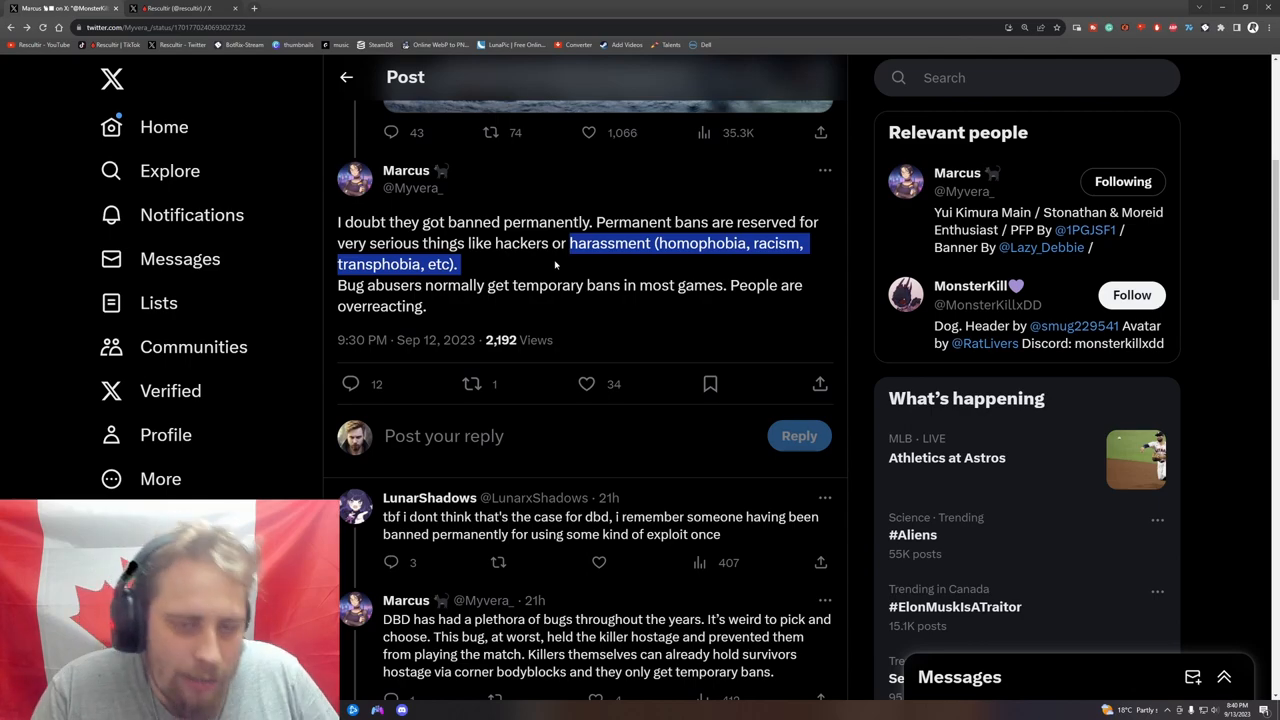
{"action": "left_click", "coordinate": [554, 264]}
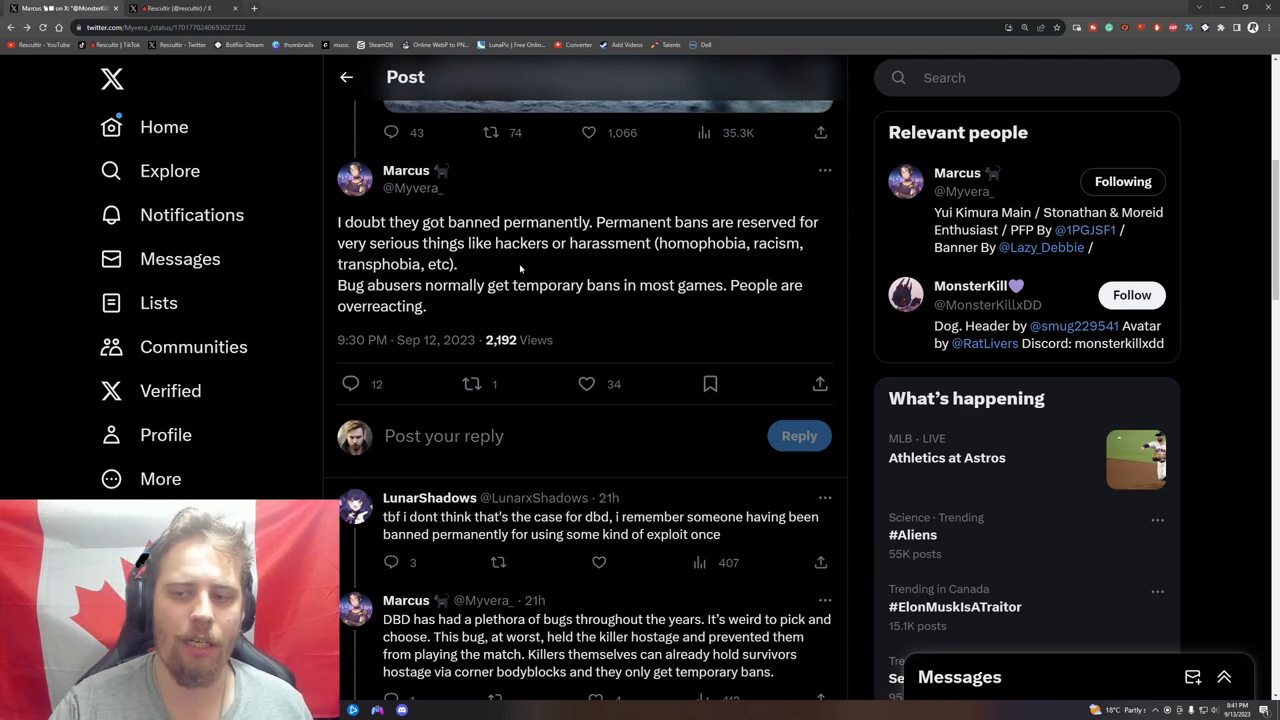
{"action": "scroll", "coordinate": [520, 268], "scroll_direction": "up", "scroll_amount": 3}
{"action": "scroll", "coordinate": [520, 268], "scroll_direction": "up", "scroll_amount": 2}
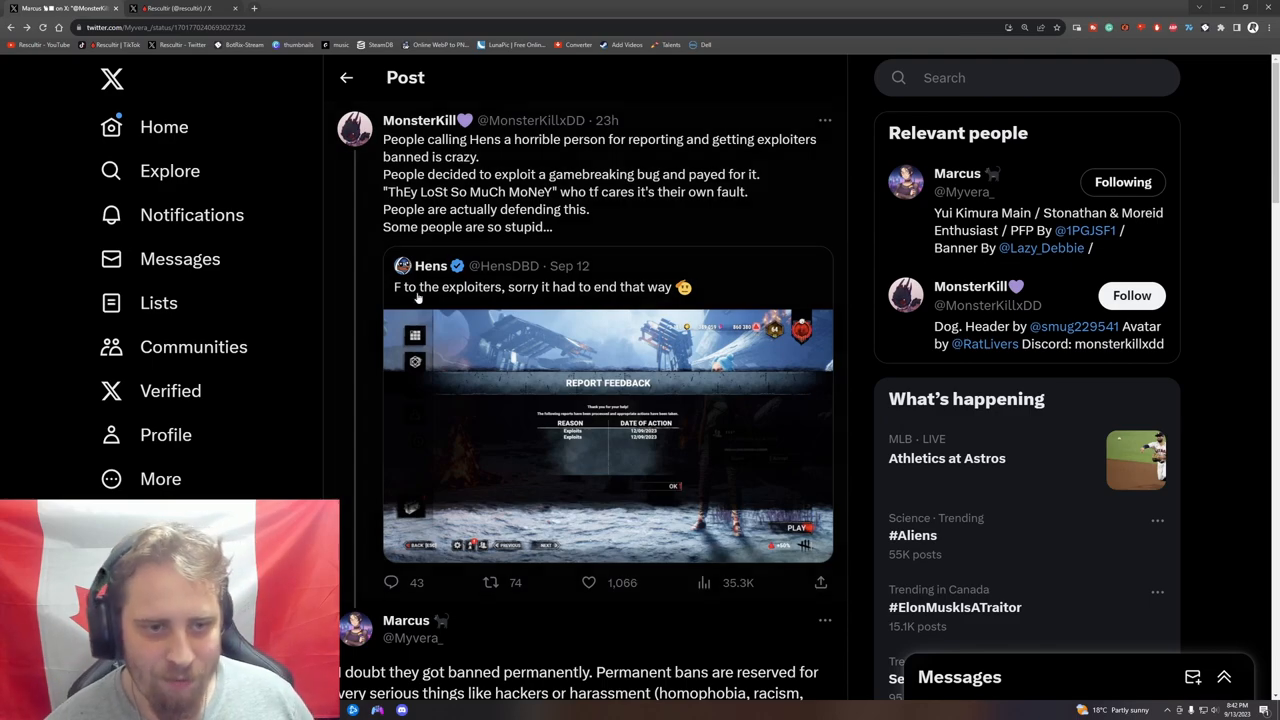
{"action": "scroll", "coordinate": [323, 323], "scroll_direction": "down", "scroll_amount": 2}
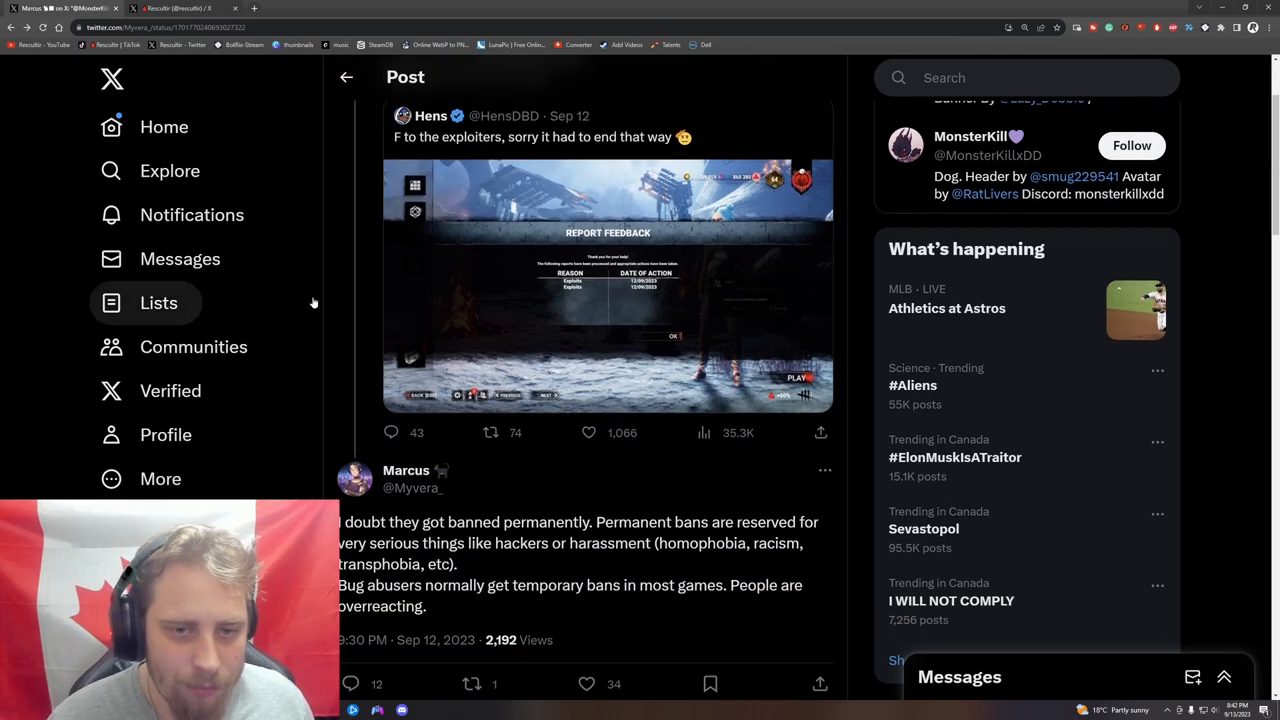
{"action": "scroll", "coordinate": [316, 295], "scroll_direction": "down", "scroll_amount": 1}
{"action": "scroll", "coordinate": [319, 277], "scroll_direction": "down", "scroll_amount": 1}
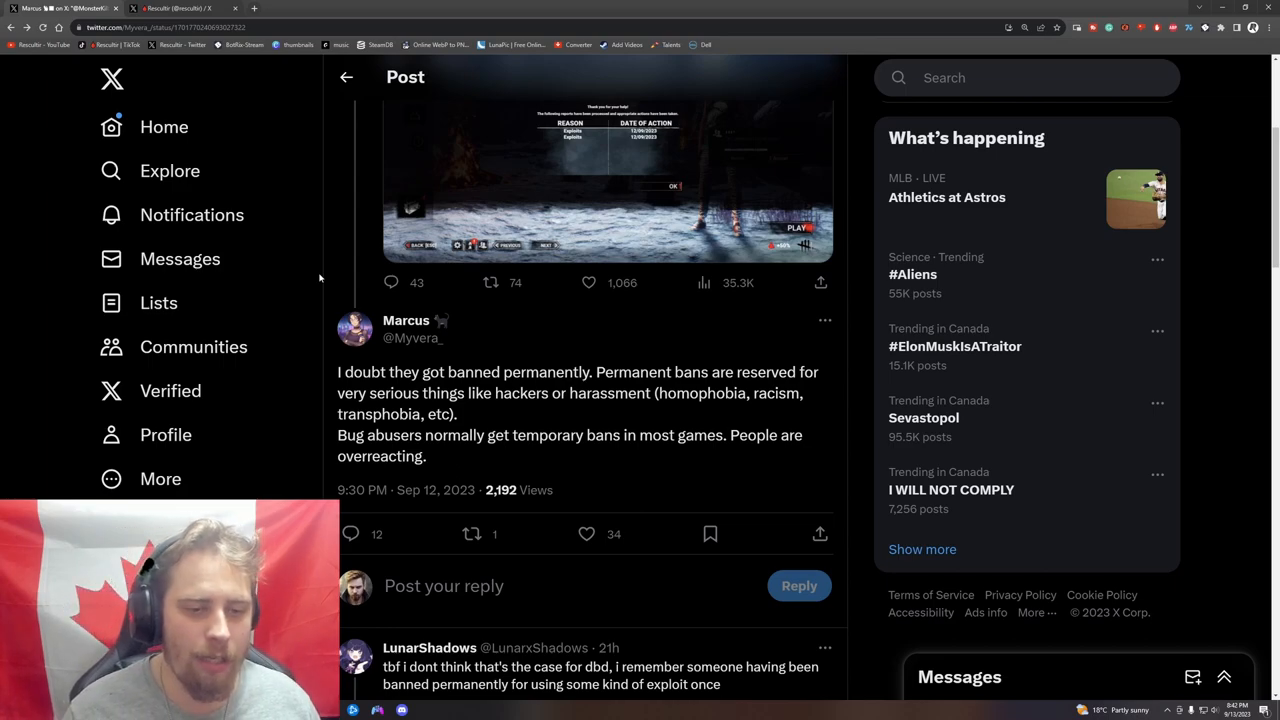
{"action": "scroll", "coordinate": [314, 298], "scroll_direction": "down", "scroll_amount": 1}
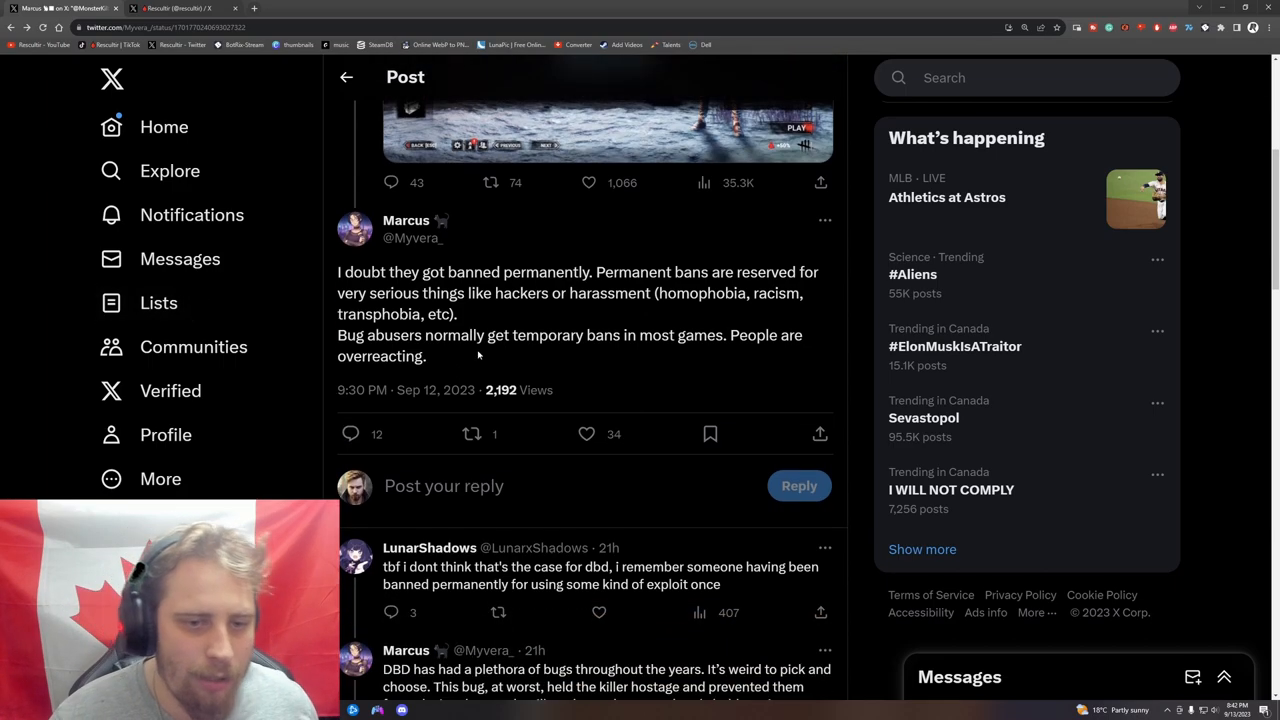
{"action": "left_click_drag", "start_coordinate": [477, 354], "coordinate": [333, 281]}
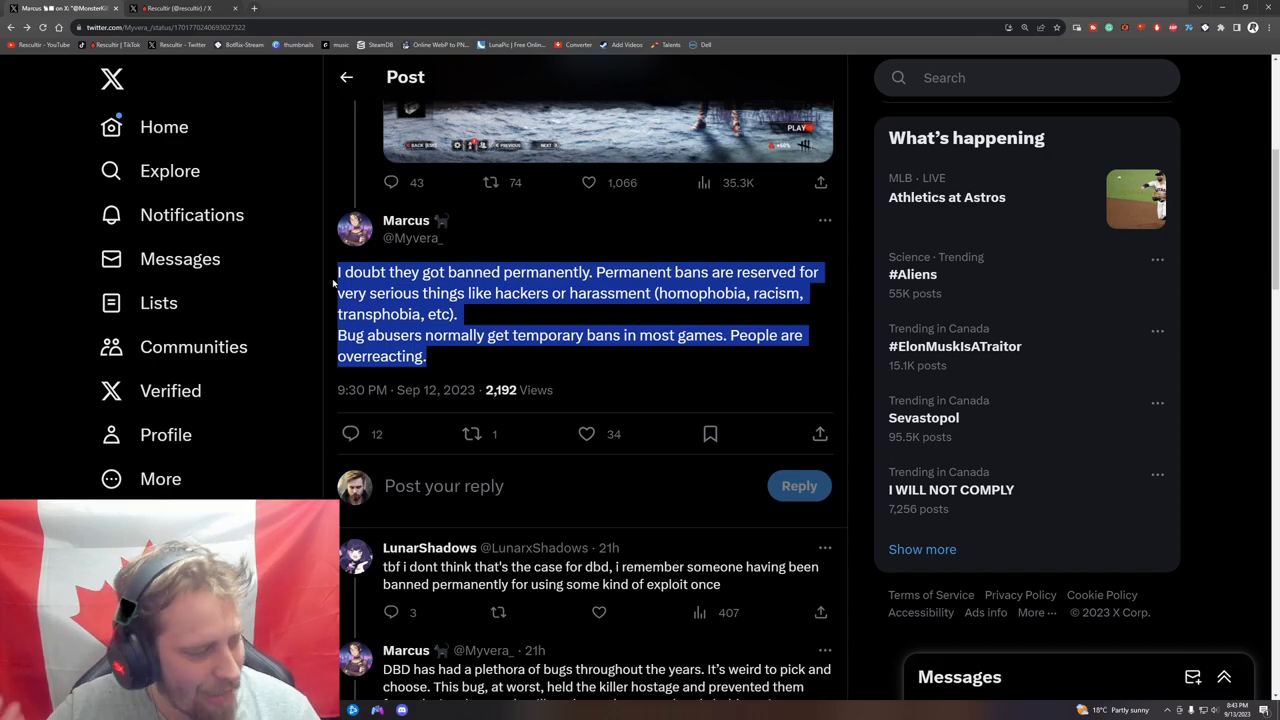
{"action": "scroll", "coordinate": [401, 303], "scroll_direction": "up", "scroll_amount": 3}
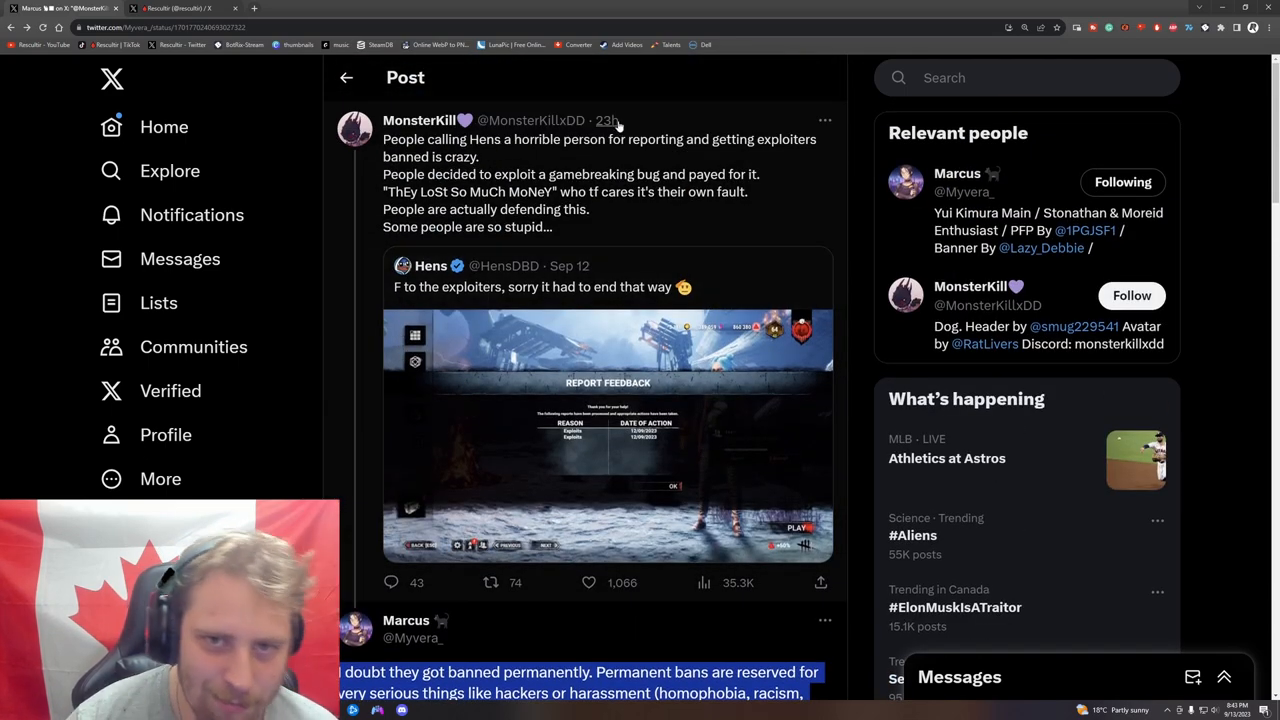
{"action": "scroll", "coordinate": [349, 285], "scroll_direction": "down", "scroll_amount": 2}
{"action": "scroll", "coordinate": [349, 285], "scroll_direction": "down", "scroll_amount": 1}
{"action": "scroll", "coordinate": [390, 312], "scroll_direction": "down", "scroll_amount": 1}
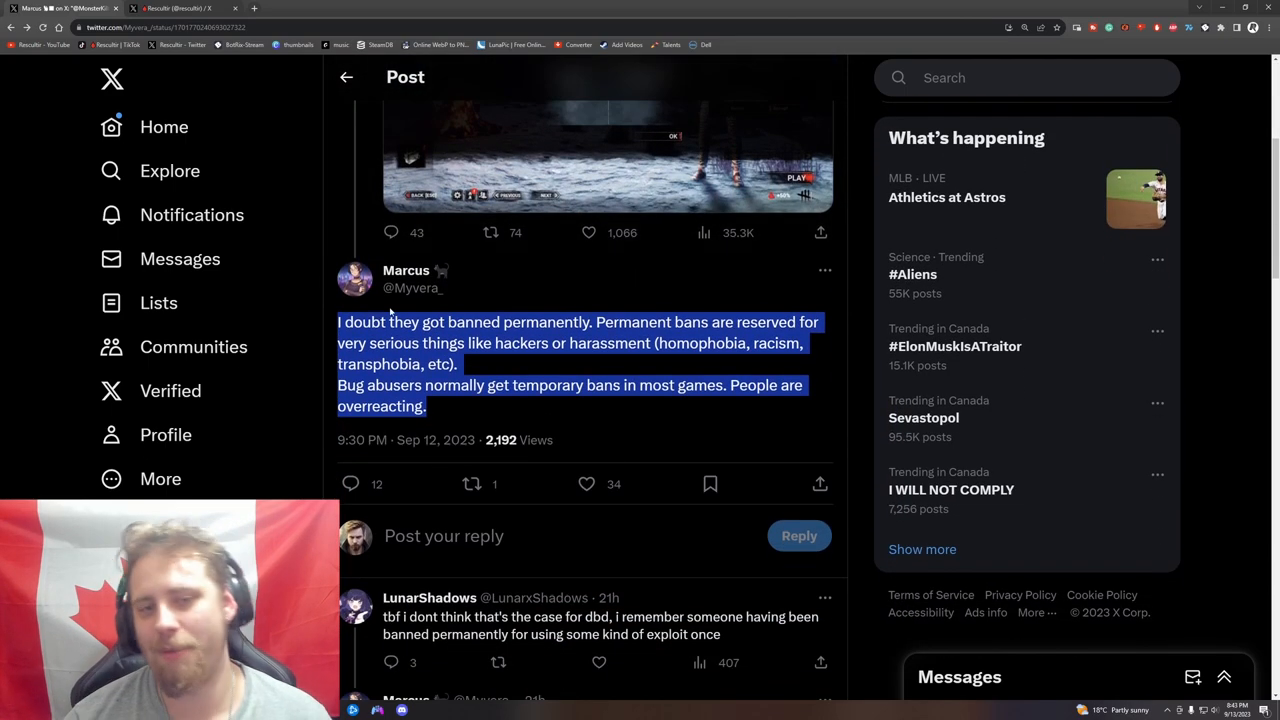